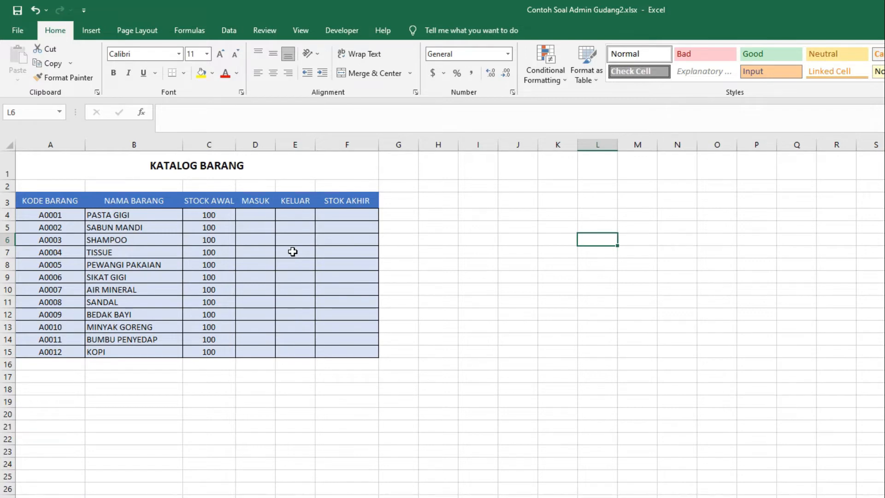
drag(255, 214, 256, 351)
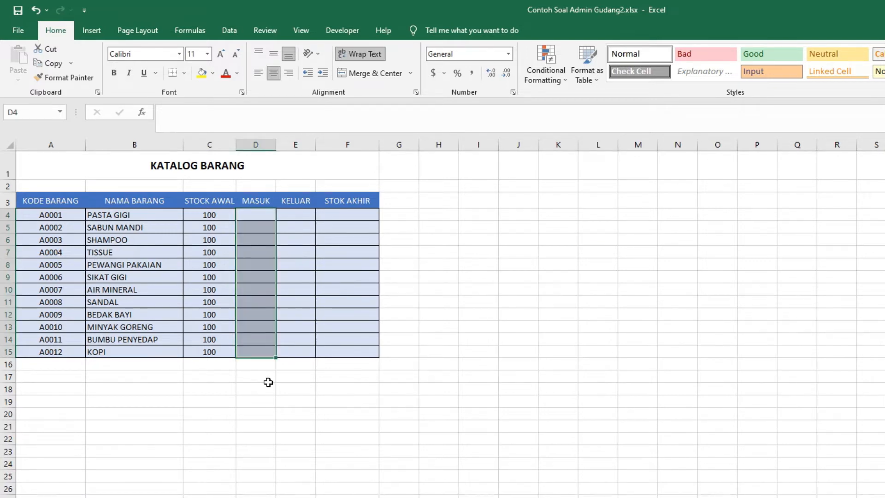
drag(343, 216, 354, 354)
click(439, 339)
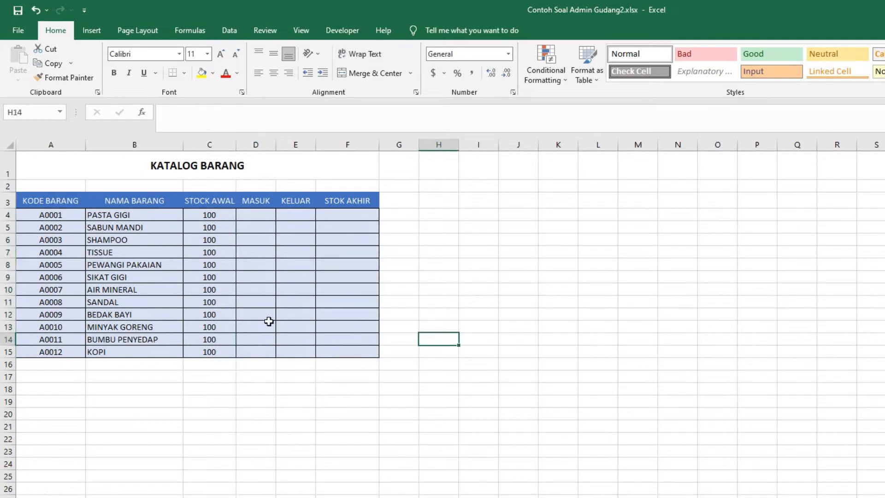
click(259, 208)
click(266, 217)
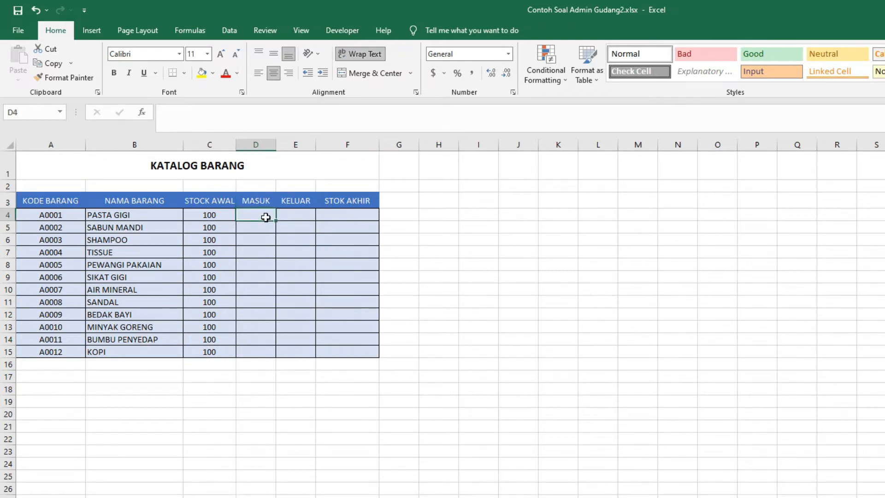
double_click(266, 217)
key(Return)
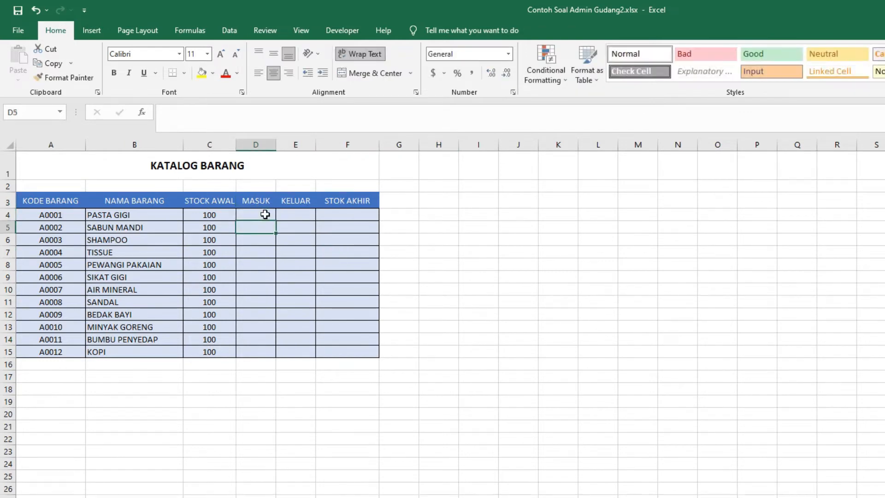
Enter =VLOOKUP(A4,MASUK!A4:C15,3,FALSE) in cell D4 for the PASTA GIGI row of the MASUK column
click(258, 216)
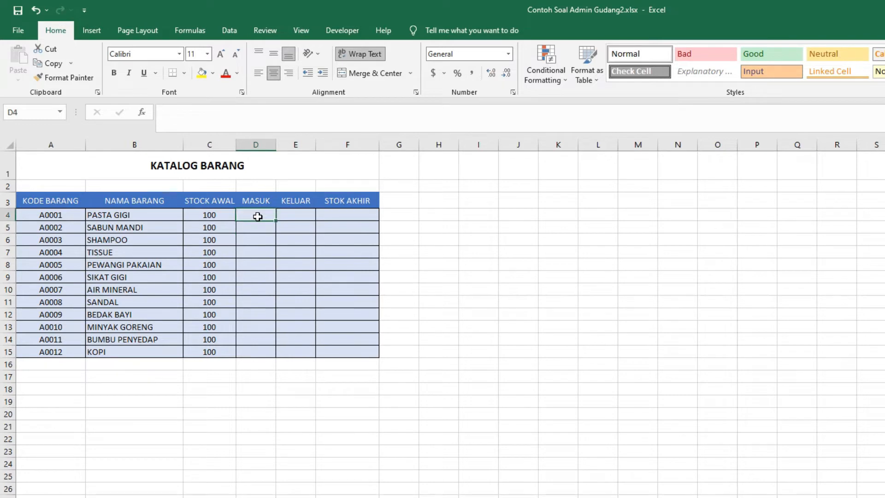
text(=VLO)
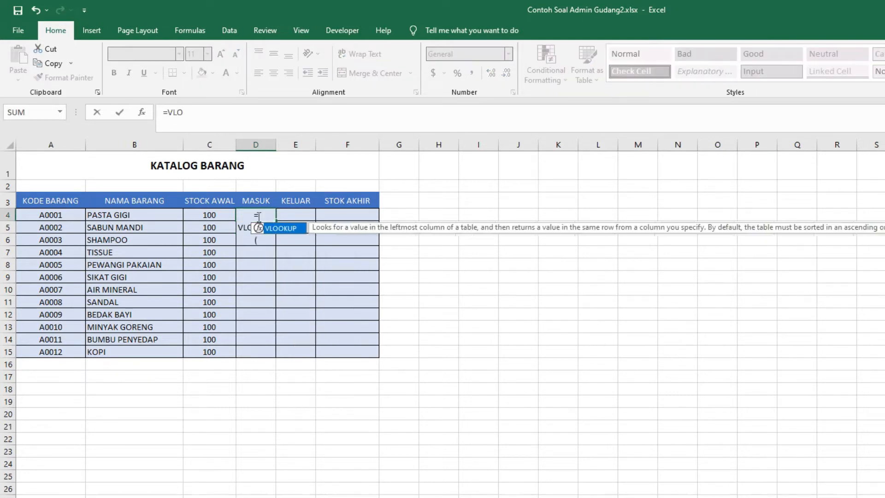
key(Tab)
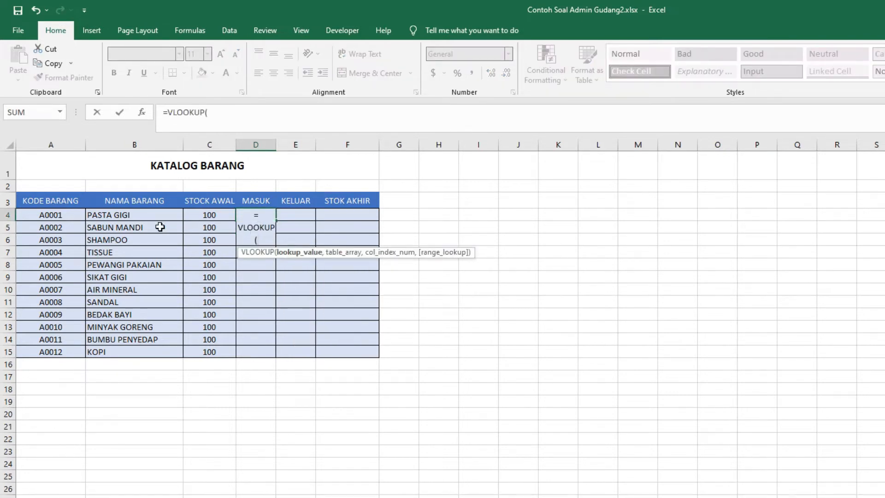
click(55, 216)
text(,)
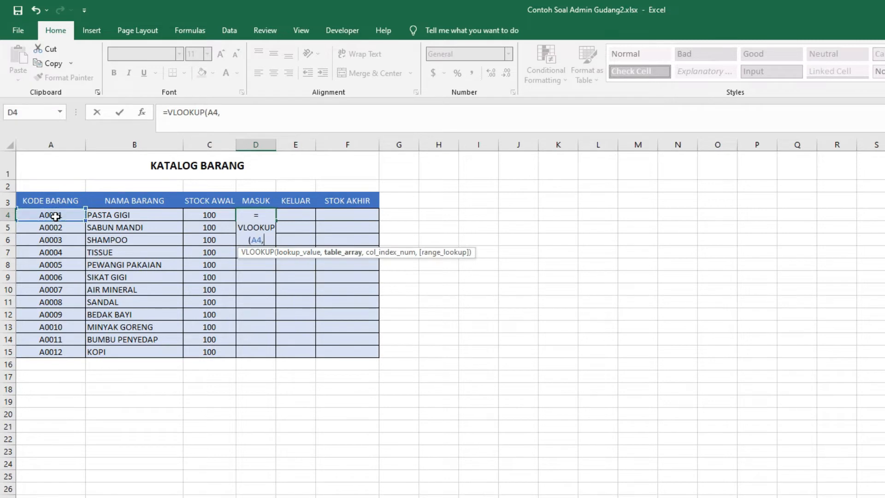
click(119, 497)
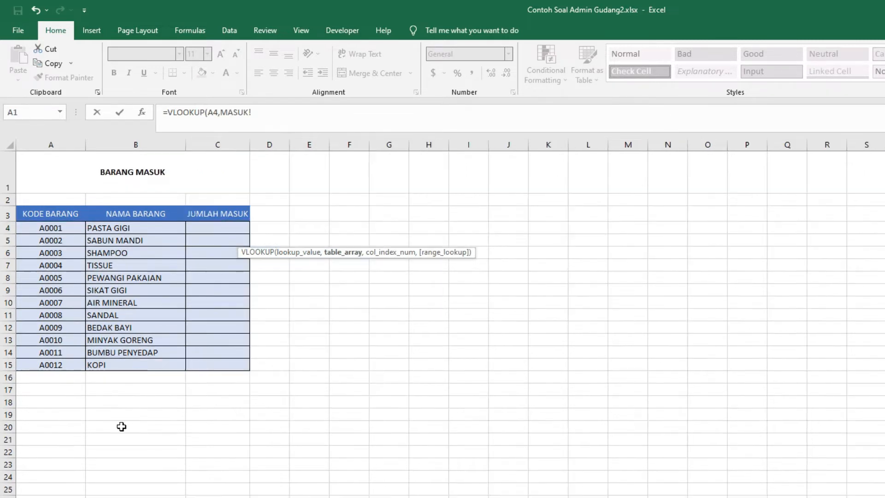
drag(51, 229, 217, 368)
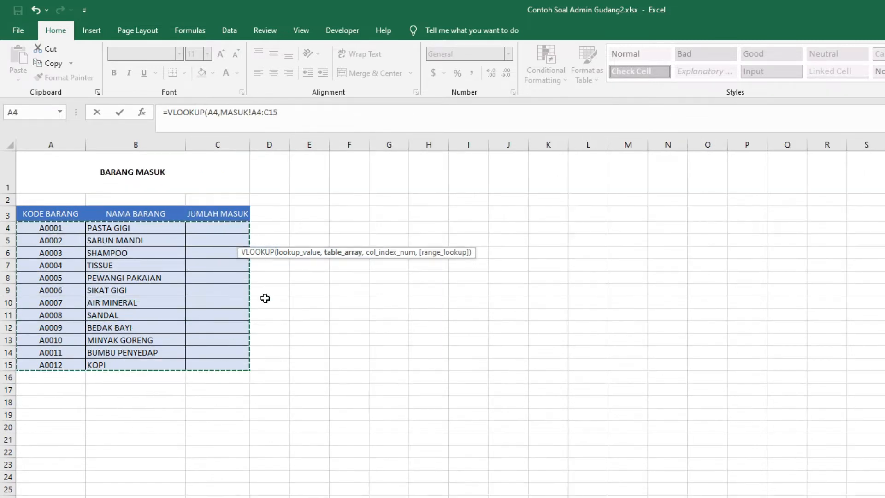
click(306, 119)
text(,)
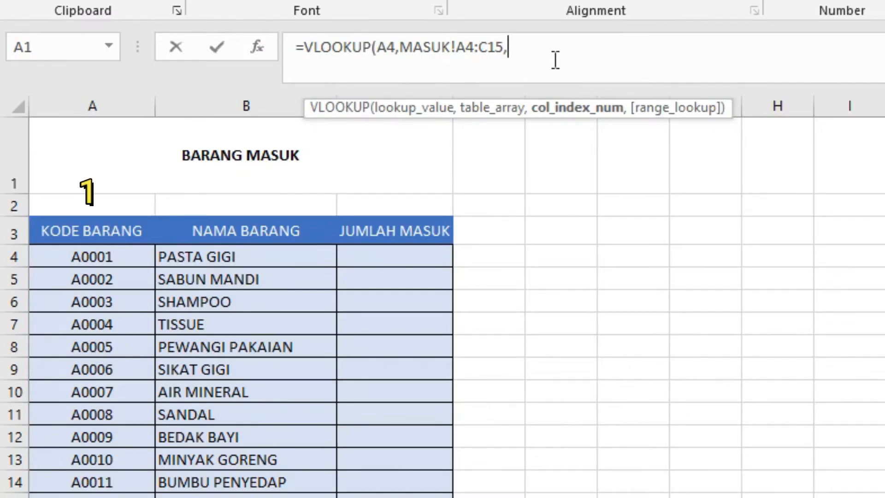
text(3,)
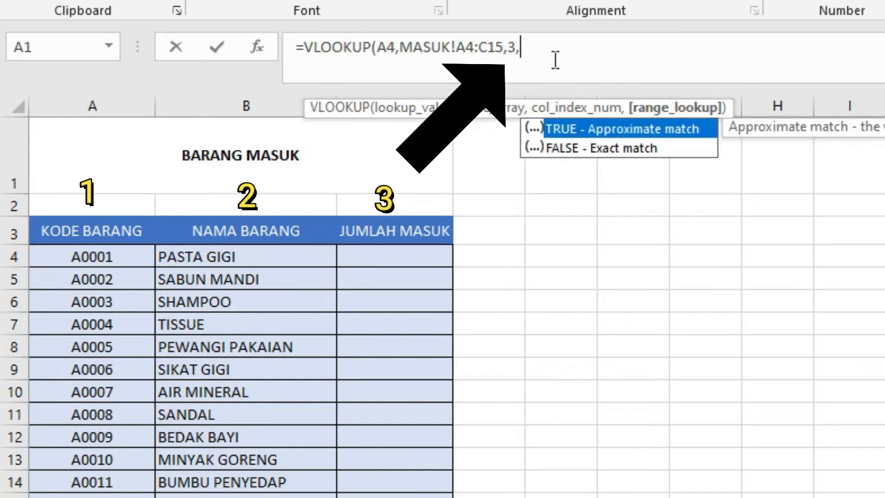
key(Down)
key(Tab)
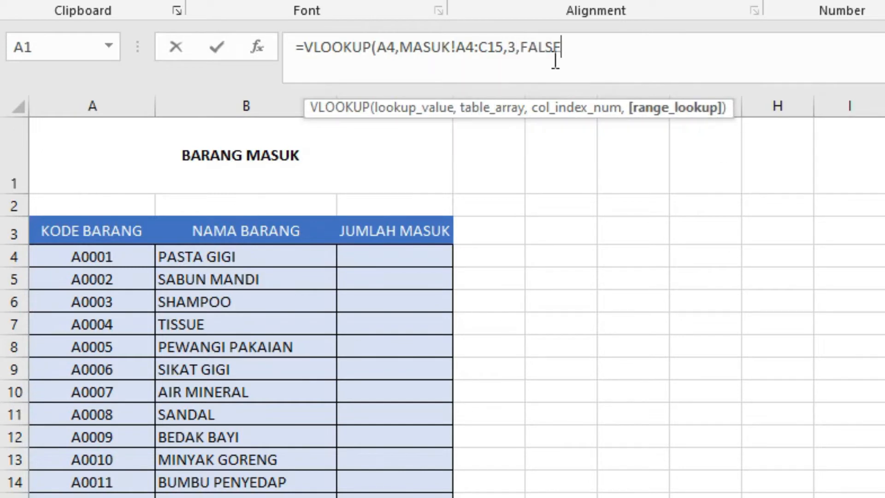
key(Return)
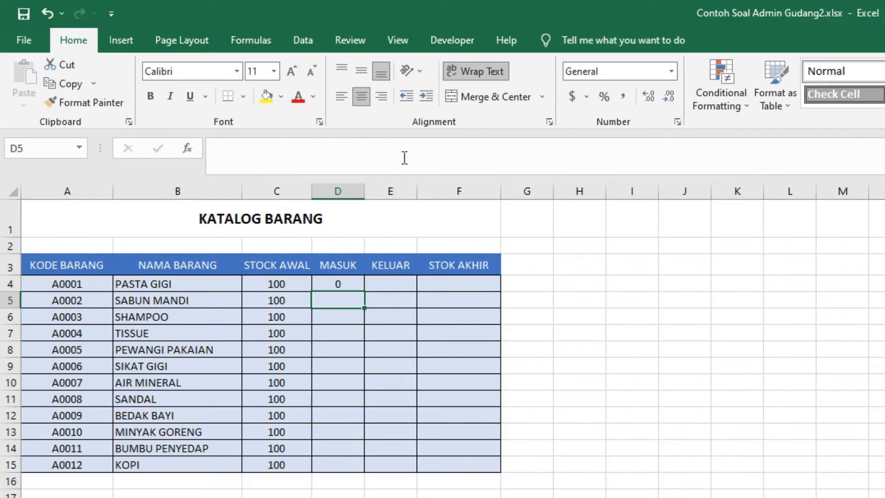
Make the lookup range in D4's formula absolute as MASUK!$A$4:$C$15 and fill the formula down to D15
click(342, 280)
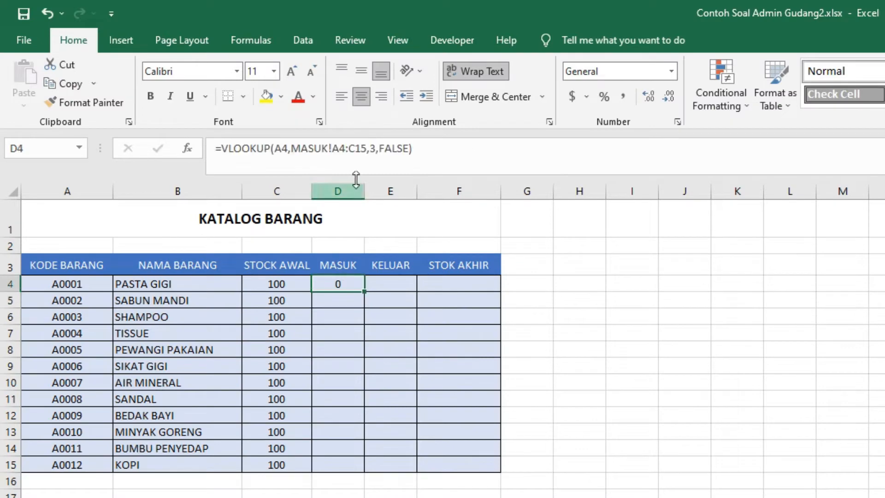
click(340, 150)
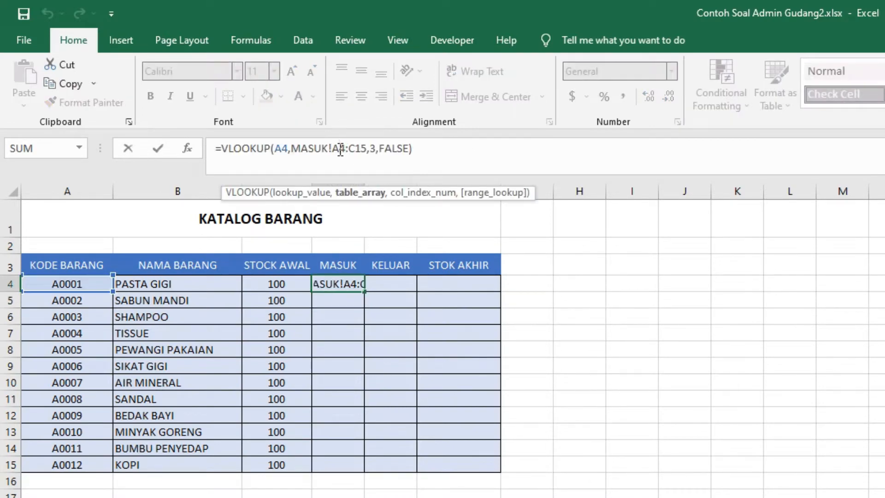
key(F4)
key(F4)
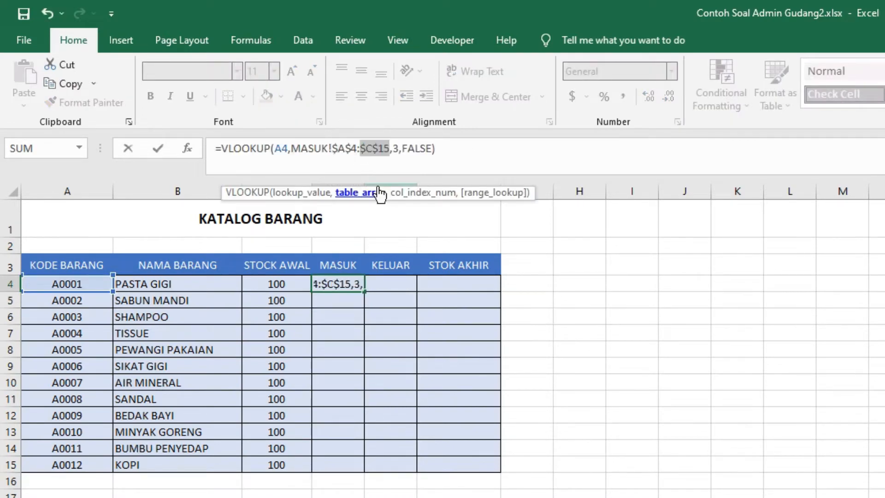
key(Return)
click(345, 285)
drag(364, 293, 348, 475)
Enter =VLOOKUP(A4,KELUAR!A4:C15,3,FALSE) in cell E4 of the KELUAR column
click(393, 284)
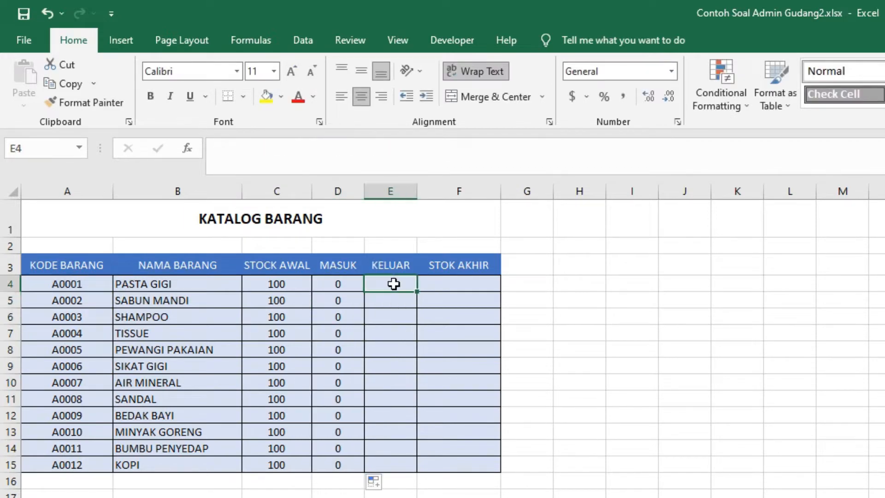
text(=VLOOKUP()
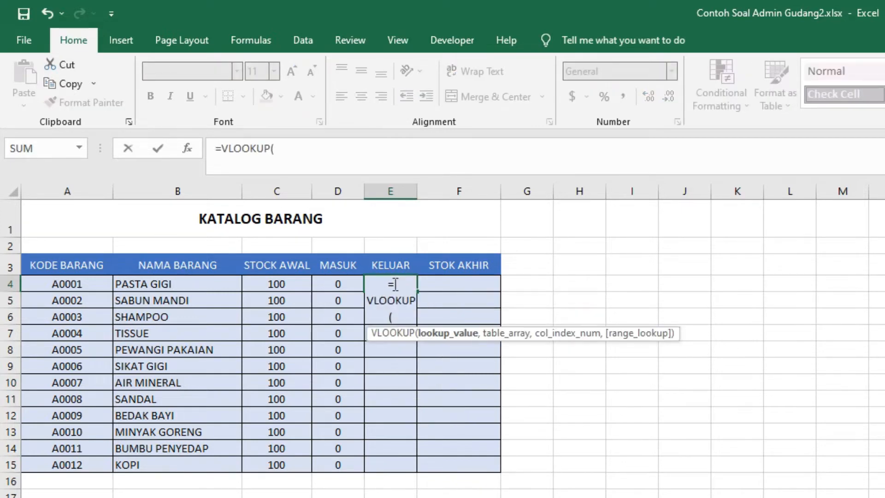
click(79, 283)
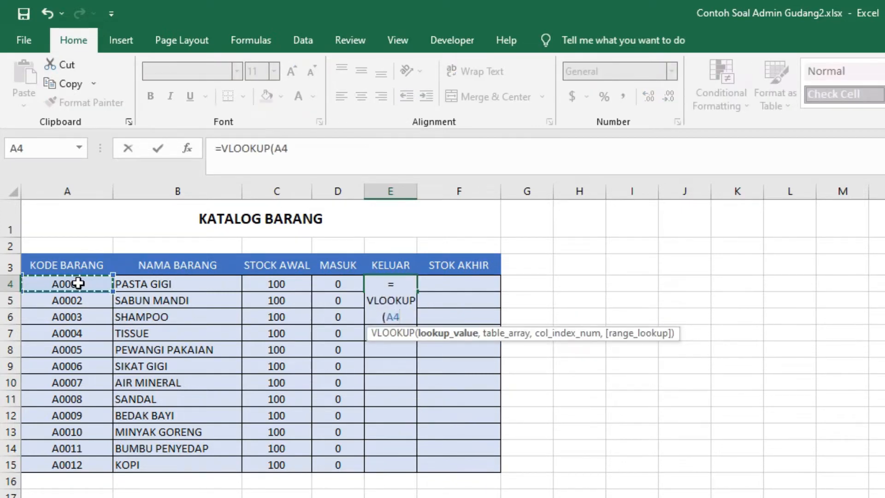
text(,)
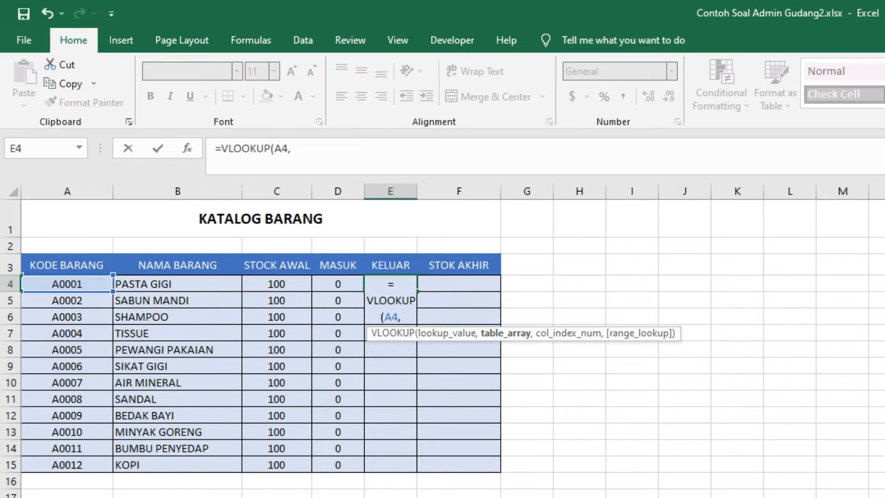
click(230, 497)
drag(86, 296, 296, 470)
text(,)
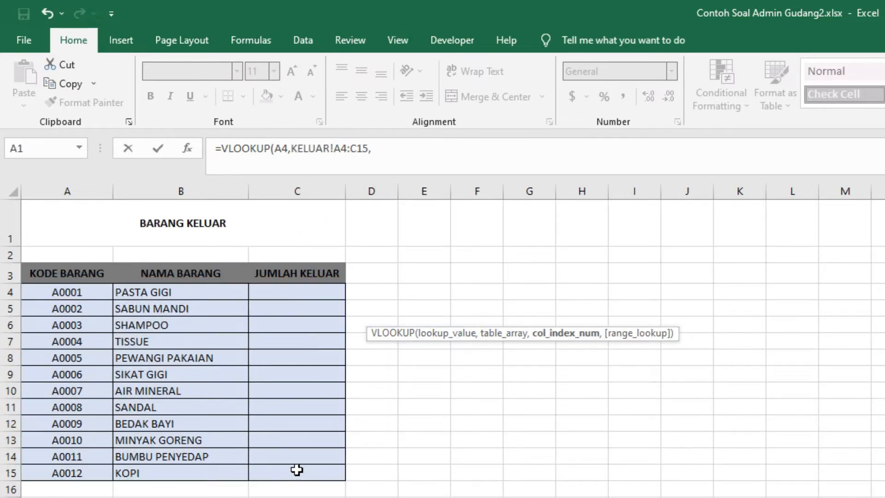
text(3,FALSE)
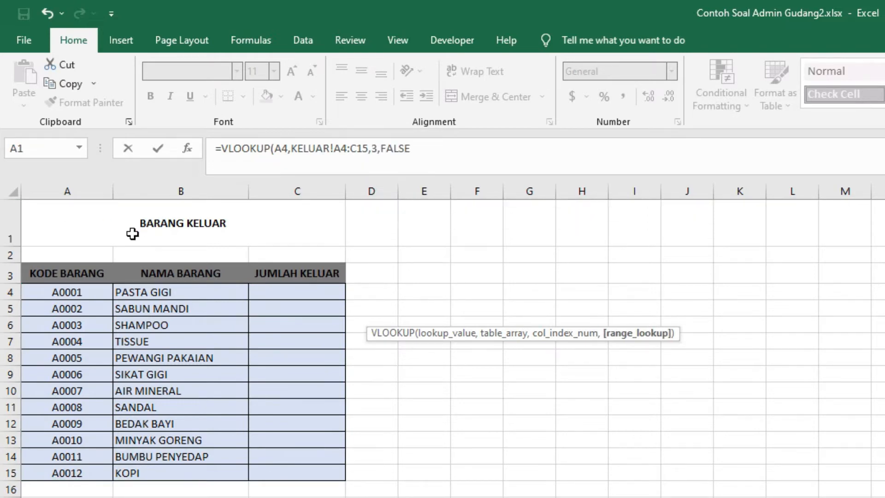
key(Return)
Make the lookup range in E4's formula absolute as KELUAR!$A$4:$C$15 and fill the formula down to E15
click(395, 286)
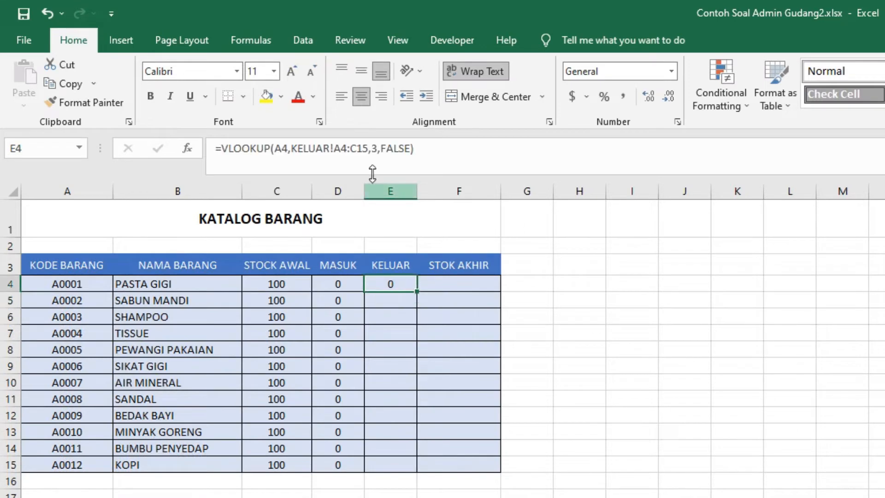
click(338, 144)
key(F4)
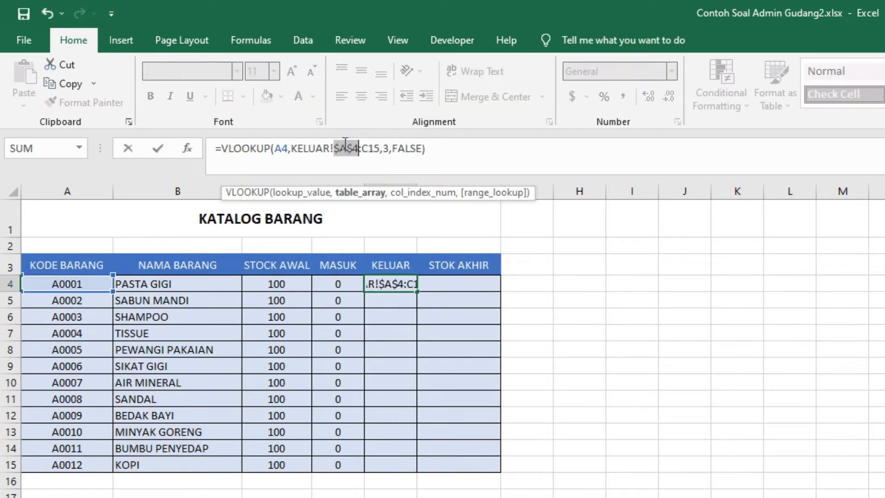
click(368, 149)
key(F4)
key(Return)
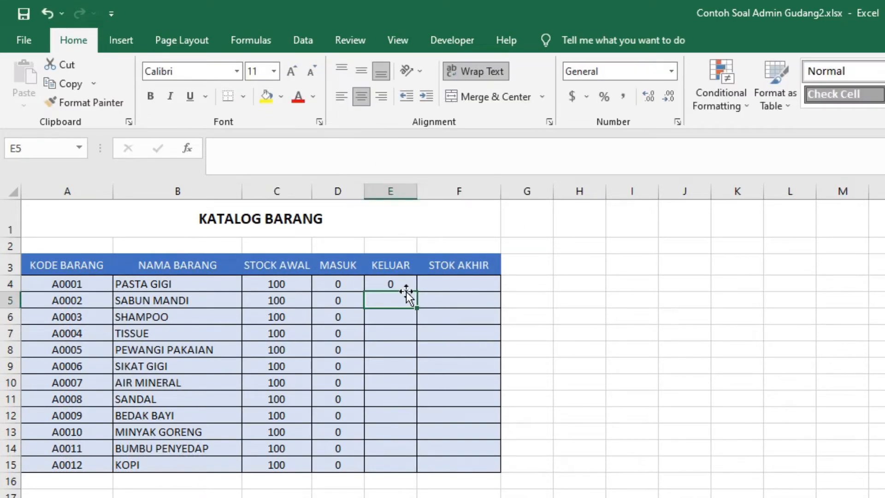
click(405, 289)
drag(416, 291, 406, 467)
click(424, 392)
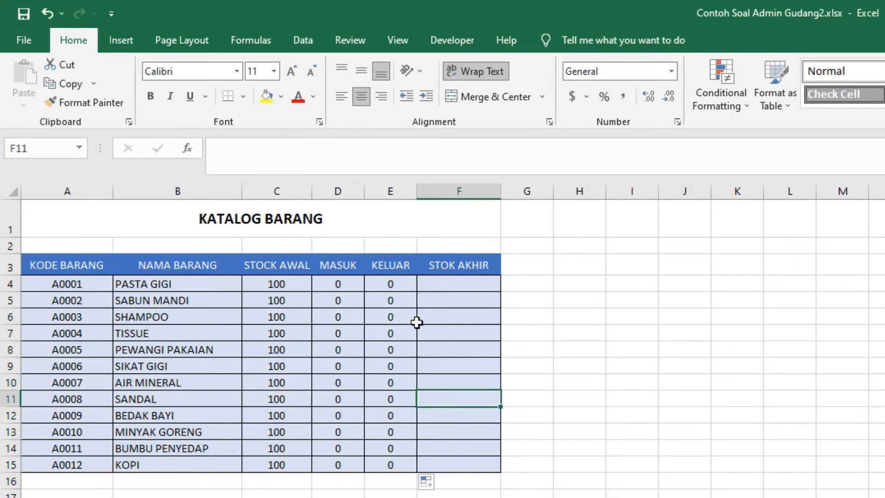
Examine the JUMLAH MASUK and JUMLAH KELUAR columns on their source sheets, and D4's formula in the catalog
click(329, 287)
click(245, 497)
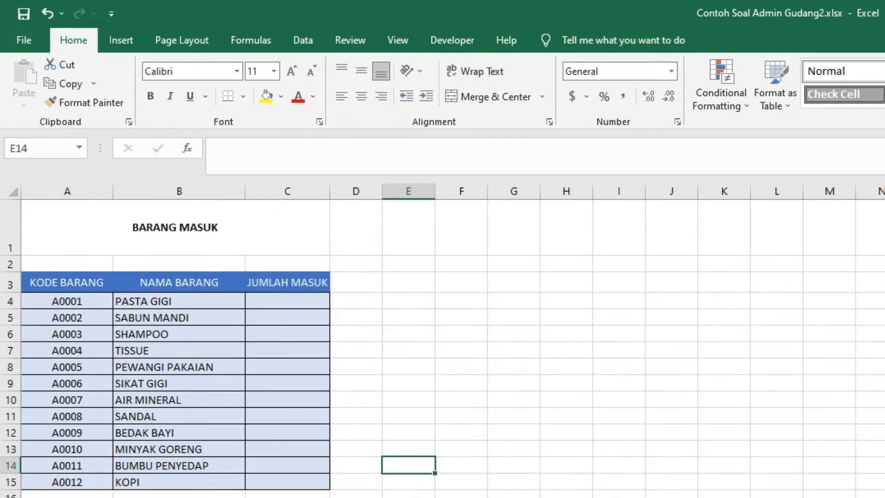
click(277, 335)
click(295, 497)
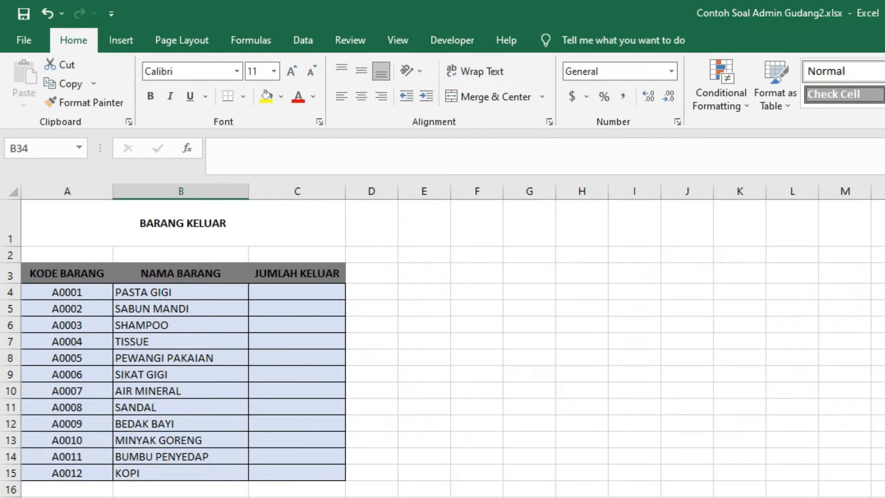
click(194, 497)
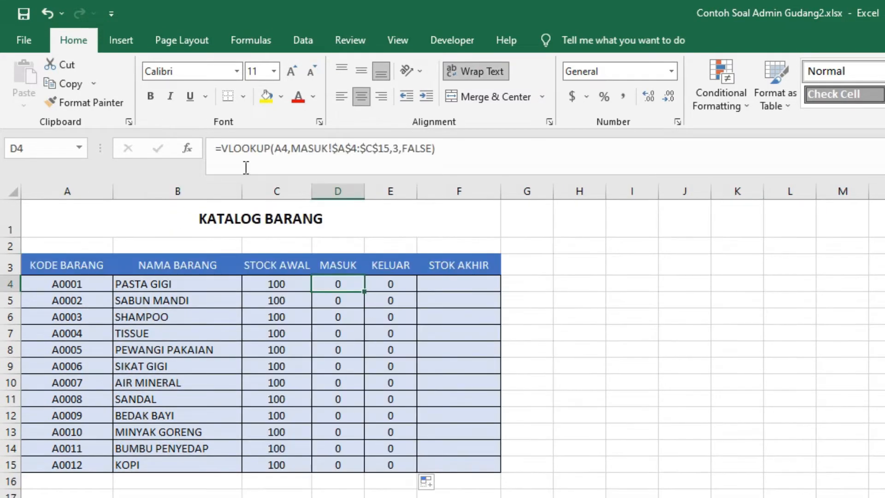
click(224, 157)
key(Escape)
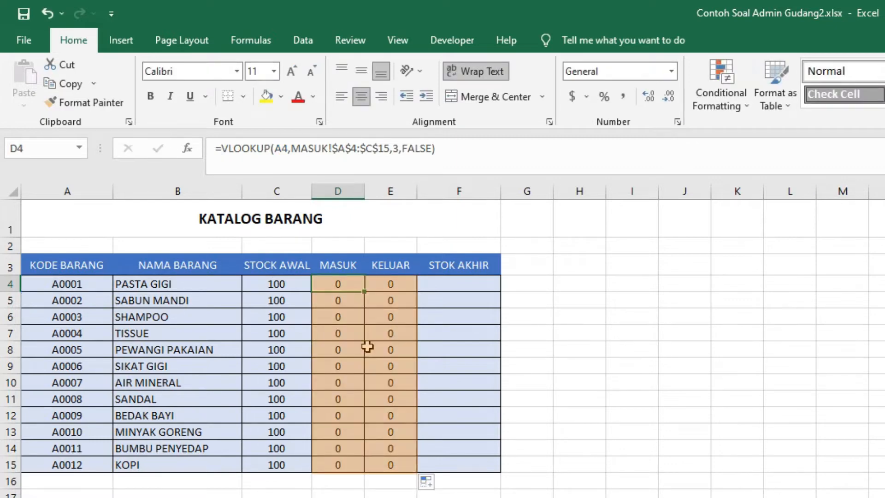
Wrap D4's lookup in an IF that leaves blanks: =IF(MASUK!C4="","",VLOOKUP(A4,MASUK!$A$4:$C$15,3,FALSE))
click(222, 150)
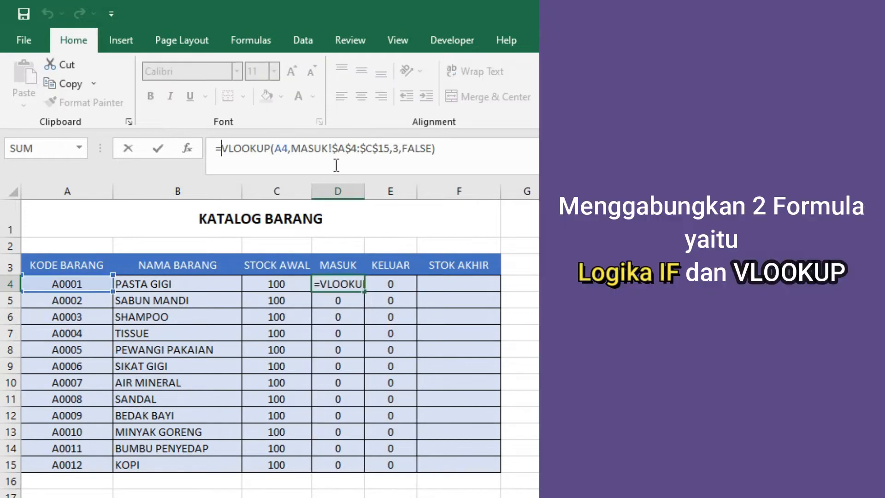
text(IF()
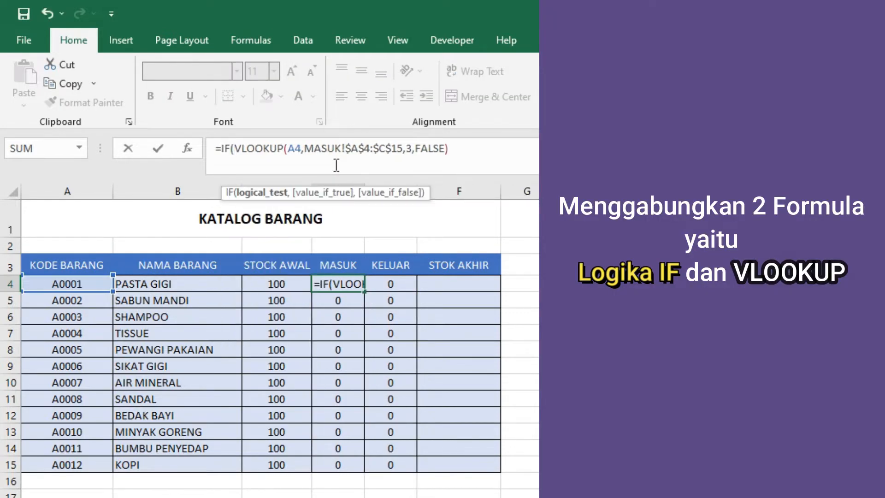
click(295, 497)
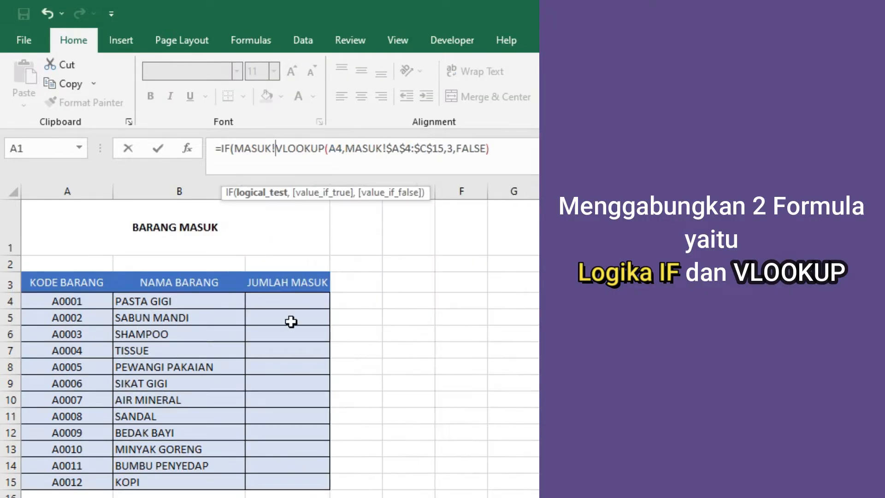
click(287, 302)
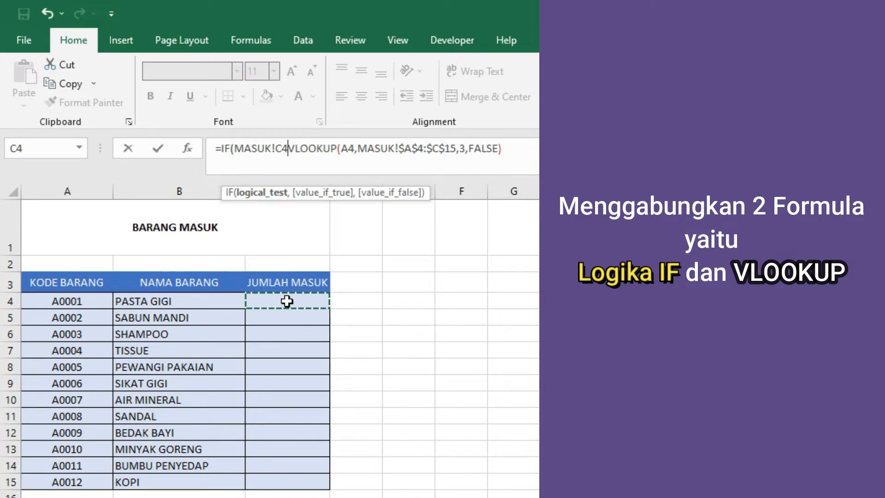
text(="")
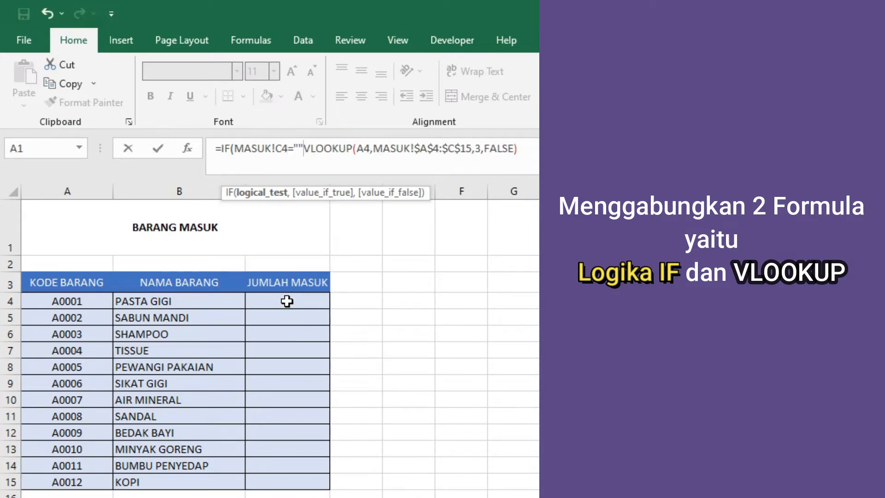
text(,"")
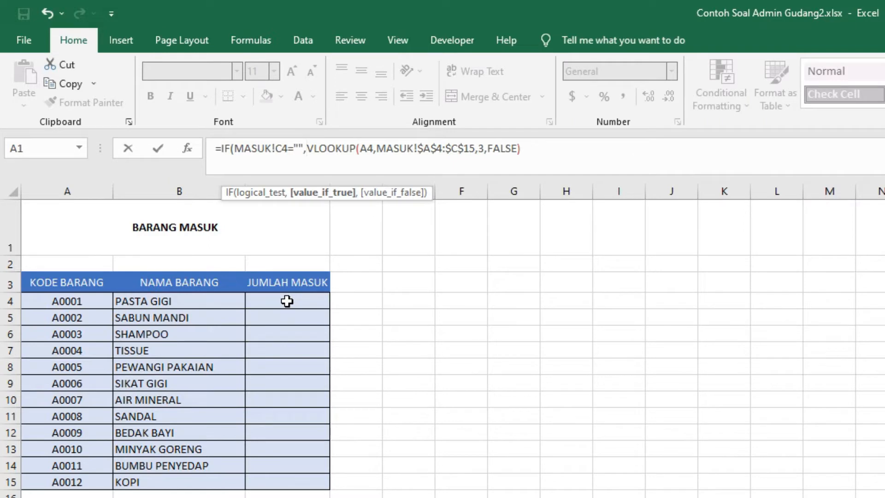
text(,)
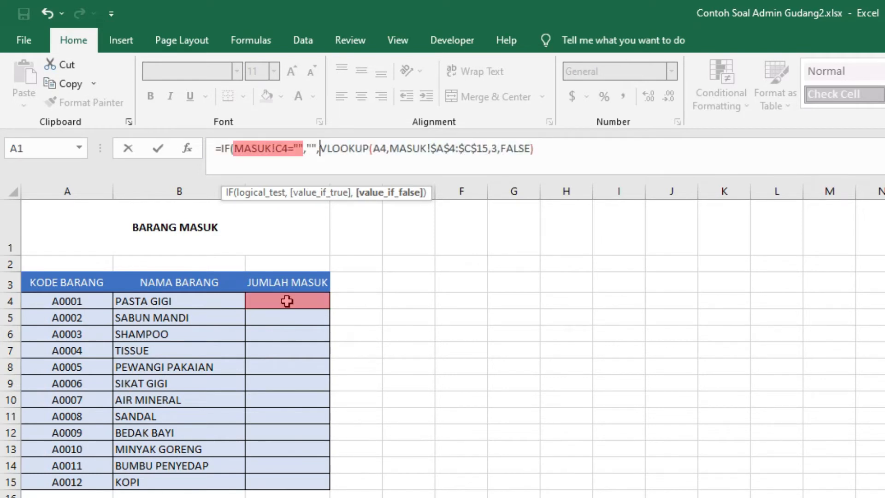
key(Return)
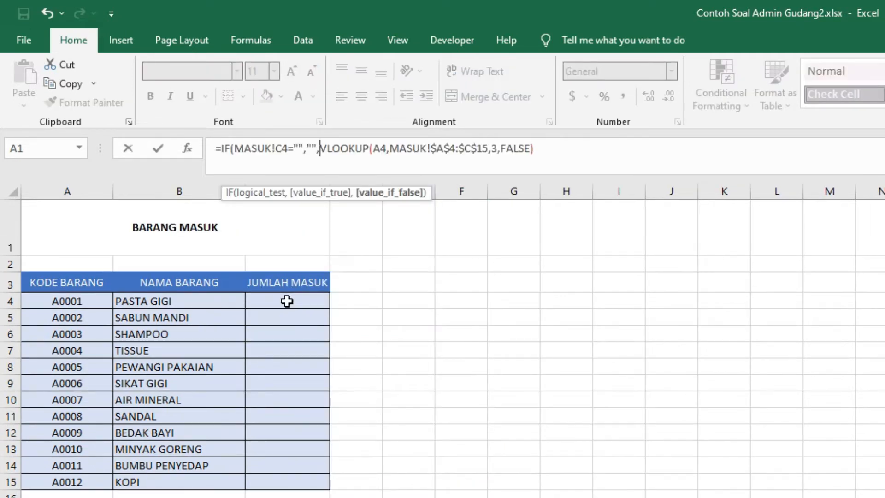
key(shift+End)
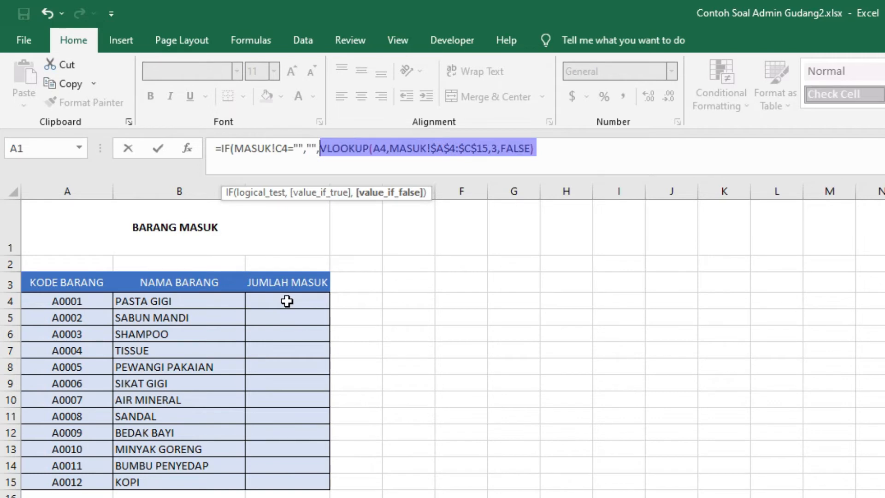
key(Left)
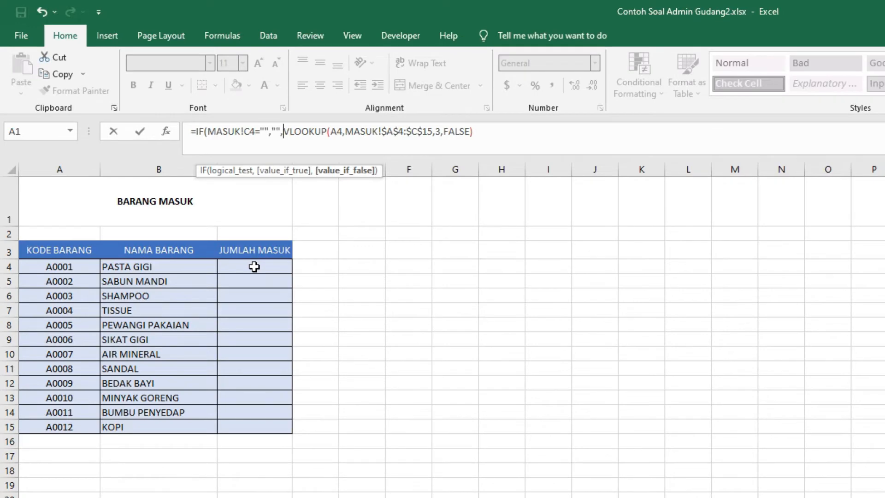
key(Return)
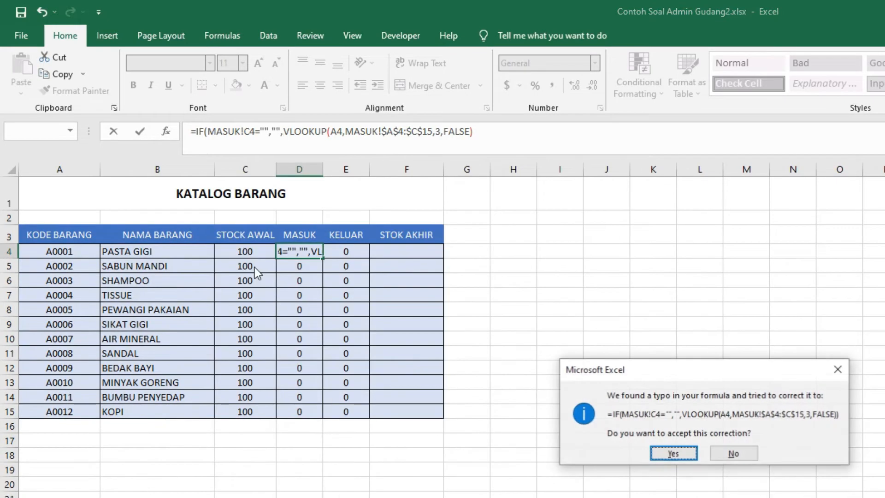
key(Return)
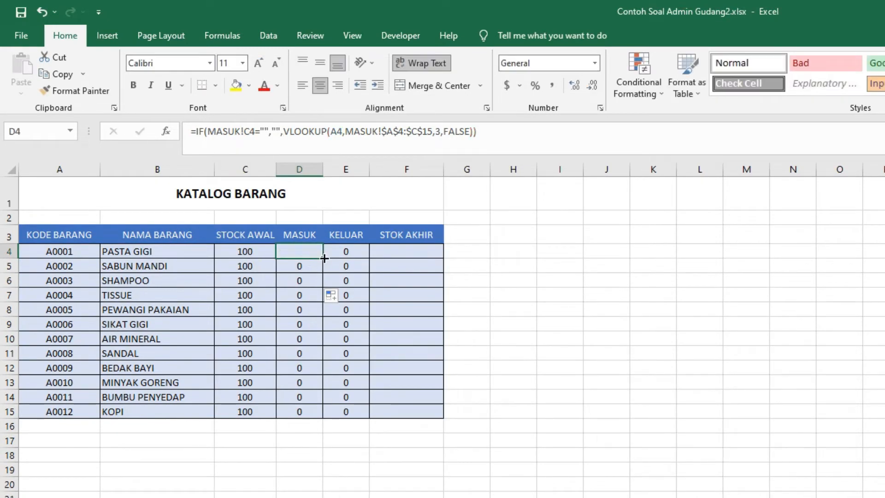
Fill D4's IF and VLOOKUP formula down the MASUK column to D15
drag(323, 258, 306, 411)
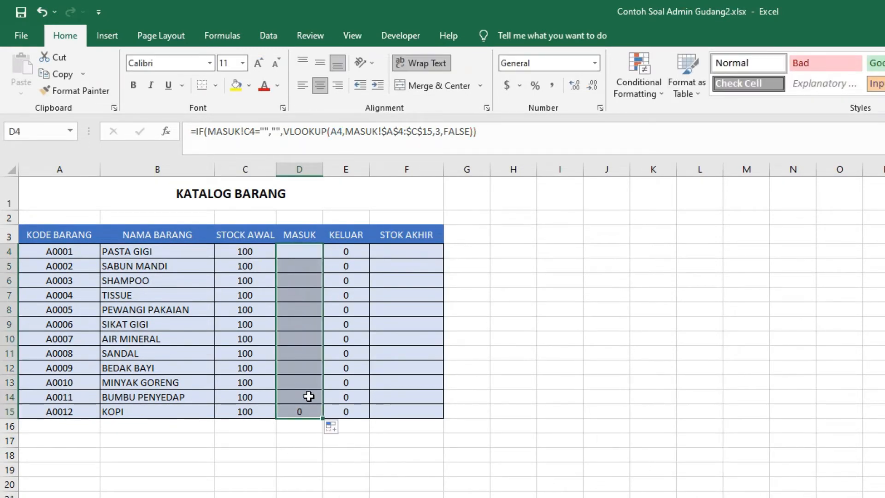
click(299, 297)
click(299, 269)
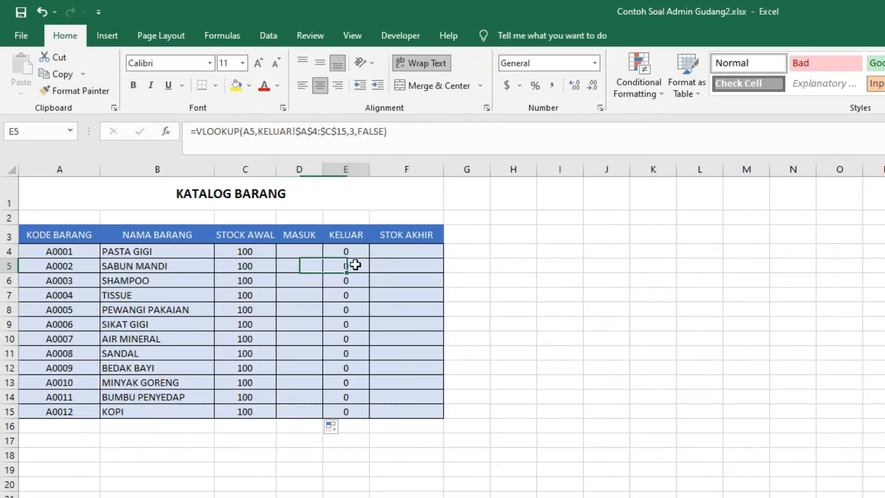
Wrap E4's lookup in an IF that leaves blanks: =IF(KELUAR!C4="","",VLOOKUP(A4,KELUAR!$A$4:$C$15,3,FALSE))
click(350, 249)
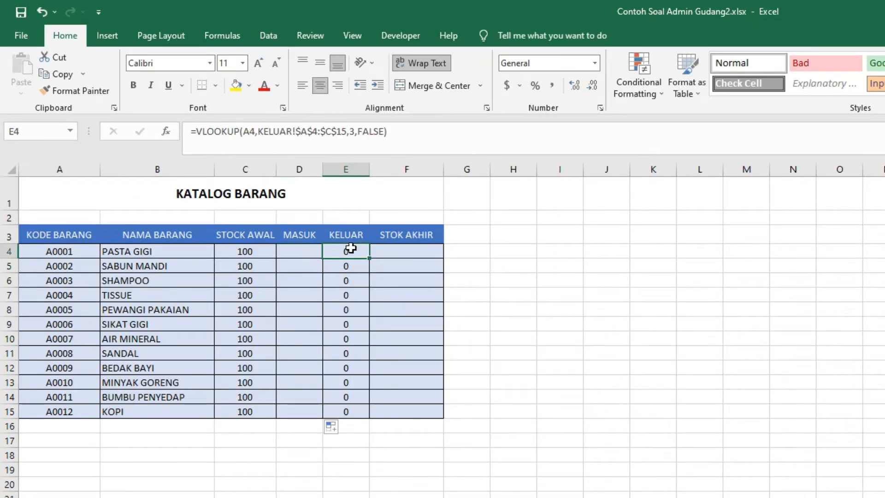
click(196, 132)
text(IF()
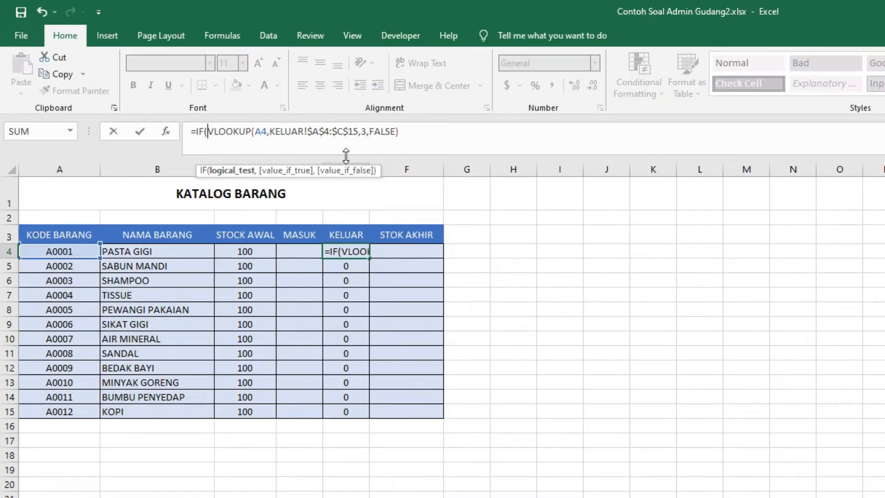
key(ctrl+Page_Down)
click(263, 258)
text(=)
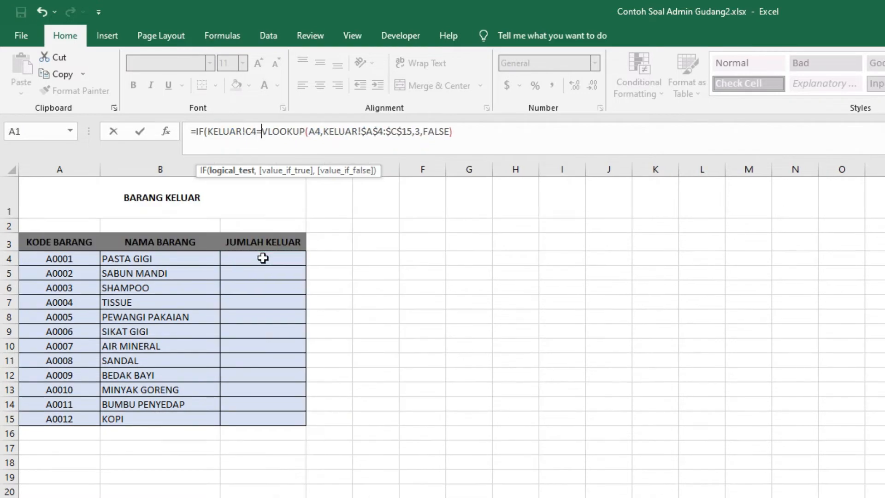
text("",)
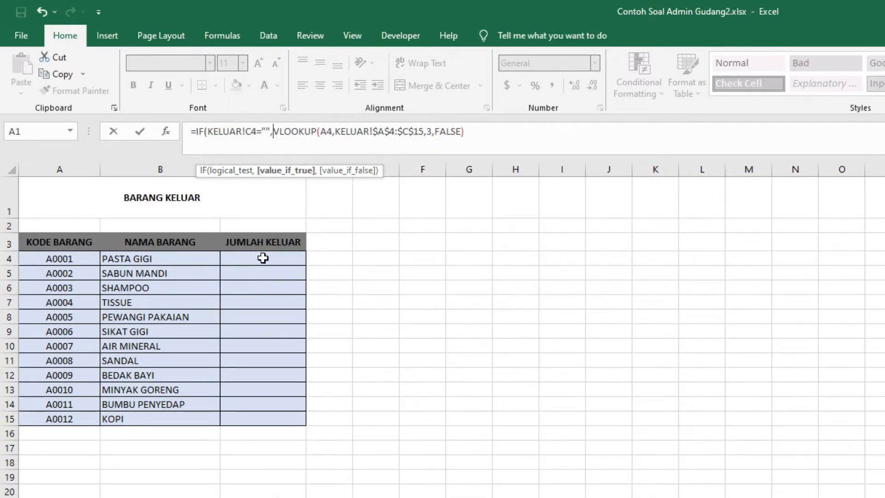
text("",)
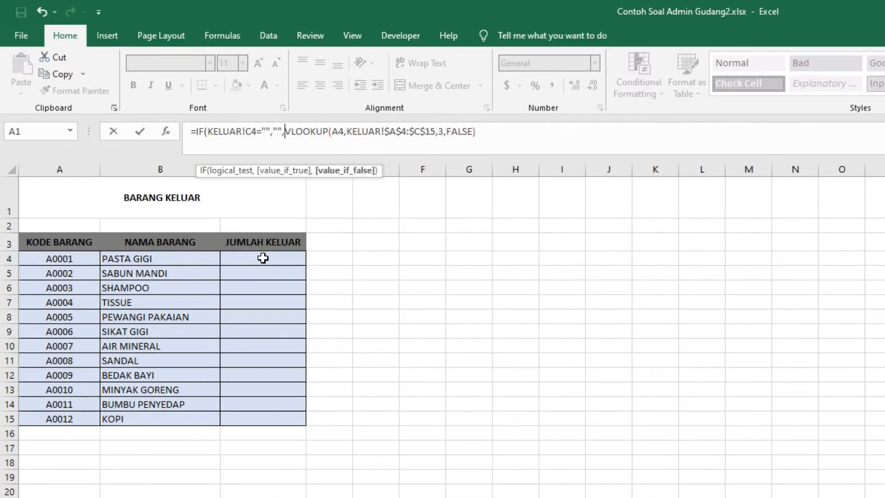
key(Return)
key(Return)
Fill E4's IF and VLOOKUP formula down the KELUAR column to E15
click(365, 254)
drag(369, 258, 355, 413)
click(407, 252)
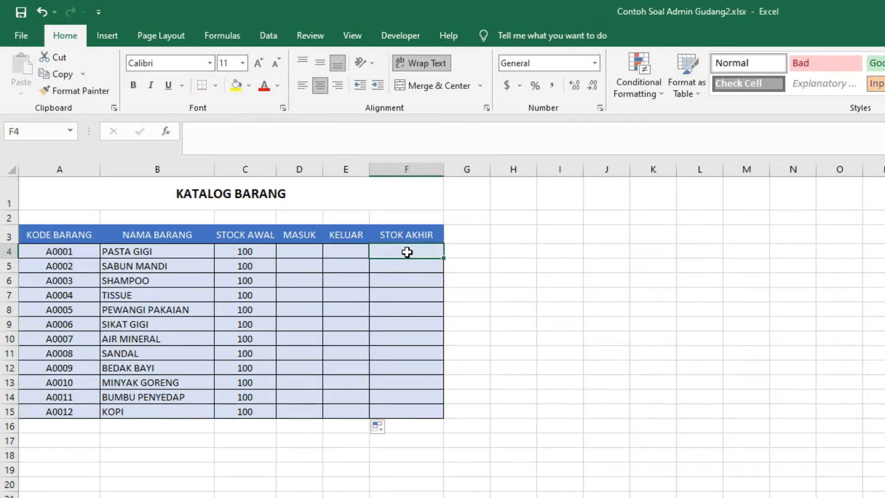
On the BARANG MASUK sheet, enter the incoming quantities 12, 11 and 34 in C4:C6
click(134, 497)
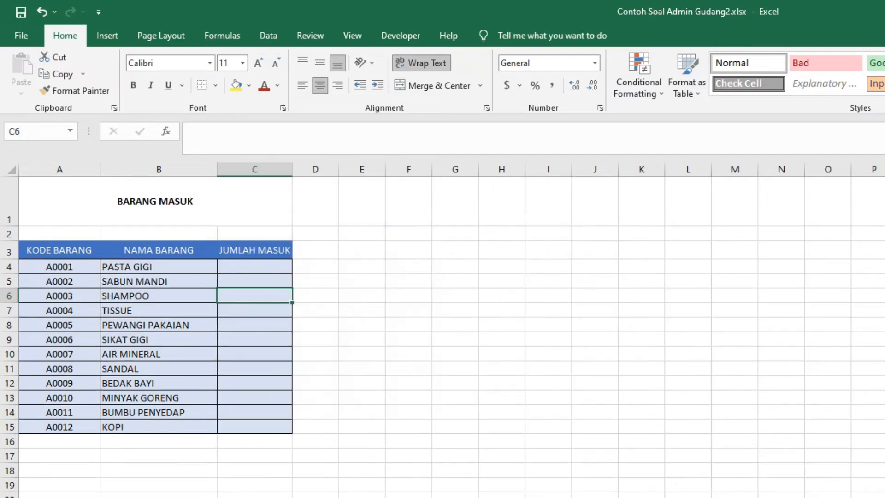
click(219, 266)
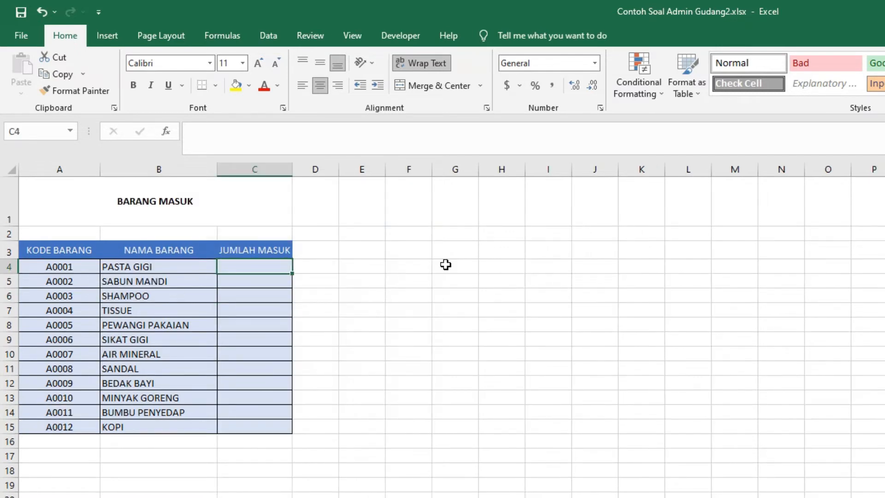
text(12)
key(Return)
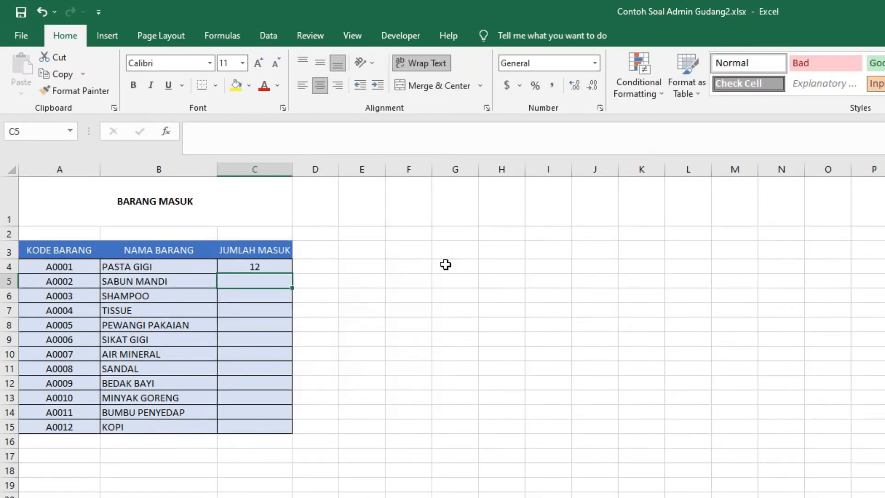
text(11)
key(Return)
text(34)
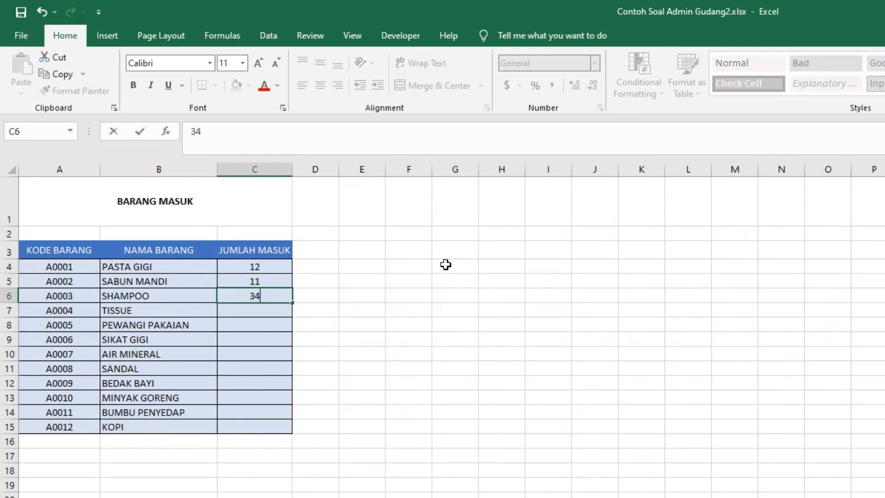
key(Return)
Enter the incoming quantities 65, 21, 33 and 55 in C7:C10 of the JUMLAH MASUK column
text(6)
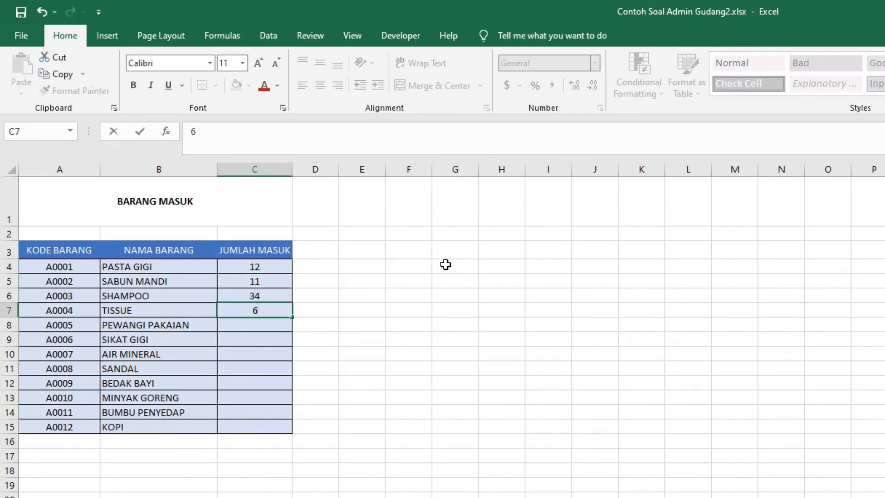
text(5)
key(Return)
text(21)
key(Return)
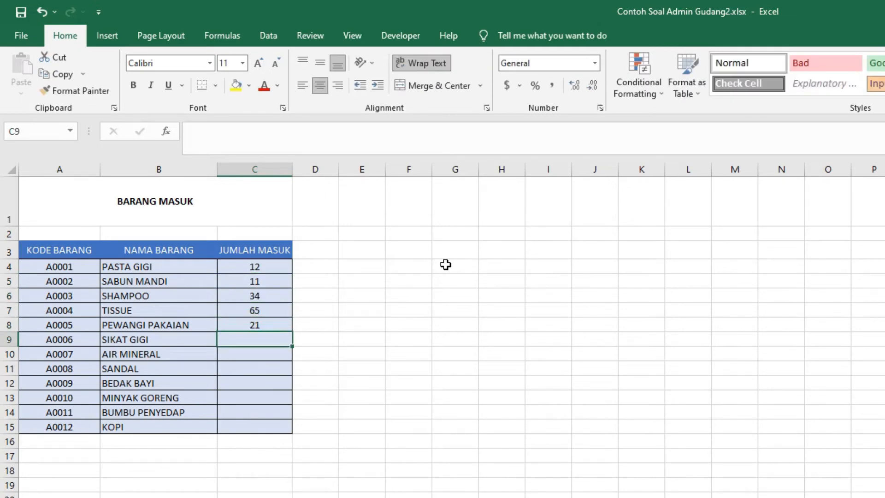
text(33)
key(Return)
text(55)
key(Return)
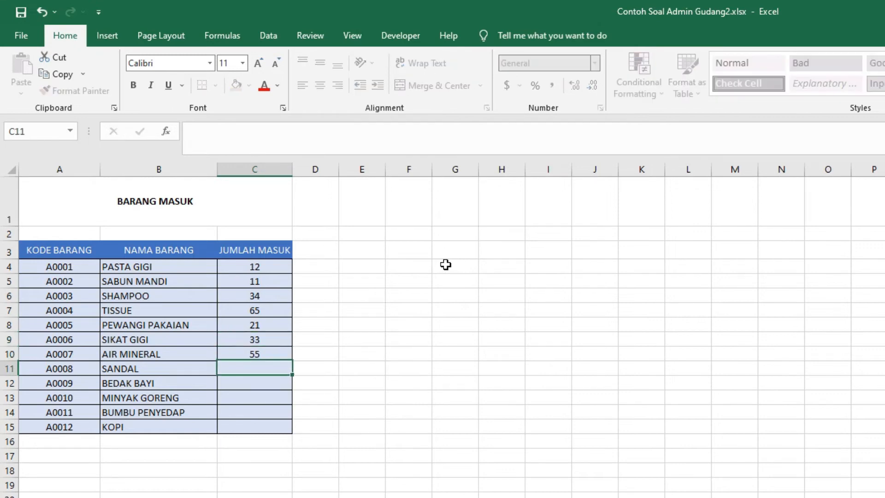
Enter the incoming quantities 77, 32, 11, 14 and 80 in C11:C15 of the JUMLAH MASUK column
text(77)
key(Return)
text(32)
key(Return)
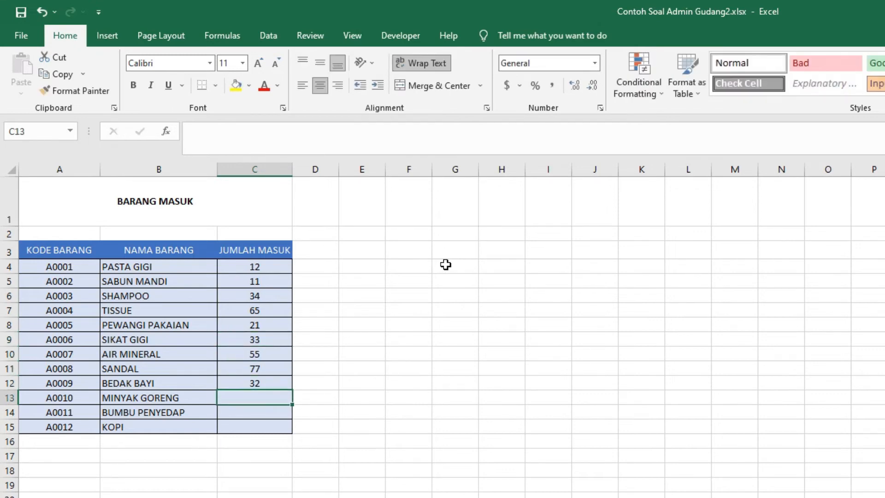
text(11)
key(Return)
text(14)
key(Return)
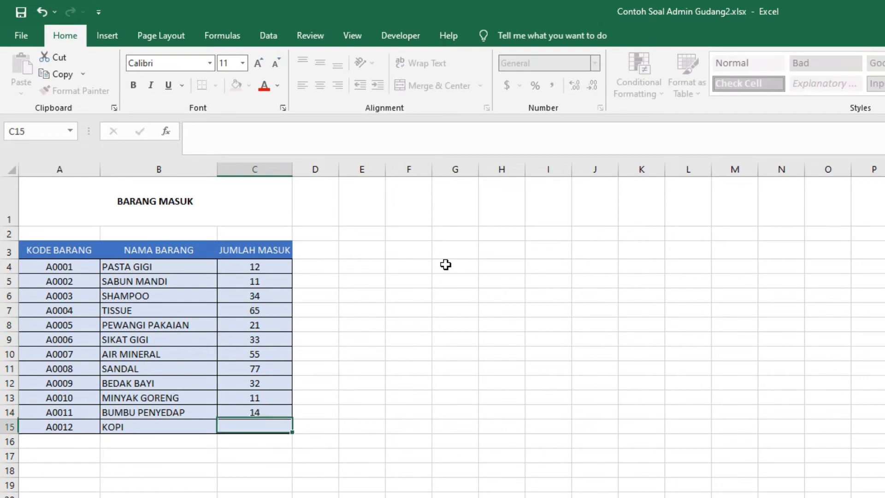
text(80)
key(Return)
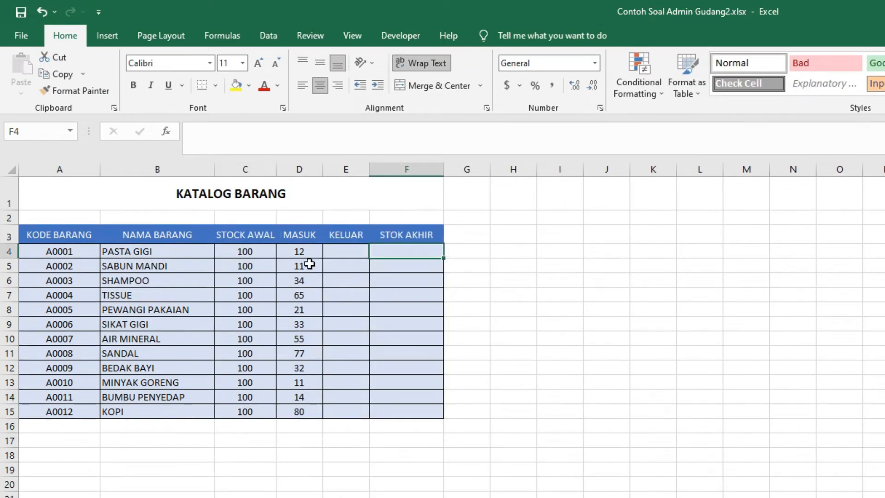
Remove all cell borders from D4:F15 in the KATALOG BARANG table and apply only an outside border to the range
click(304, 249)
drag(303, 249, 417, 406)
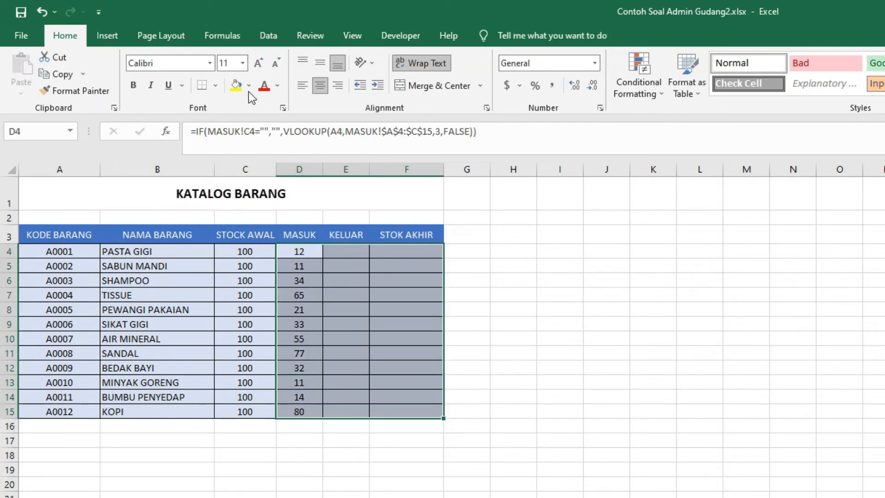
click(216, 84)
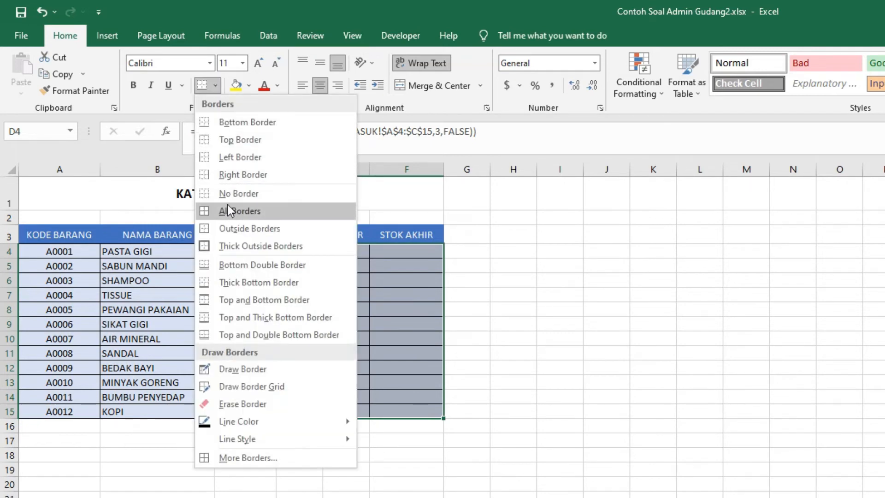
click(239, 193)
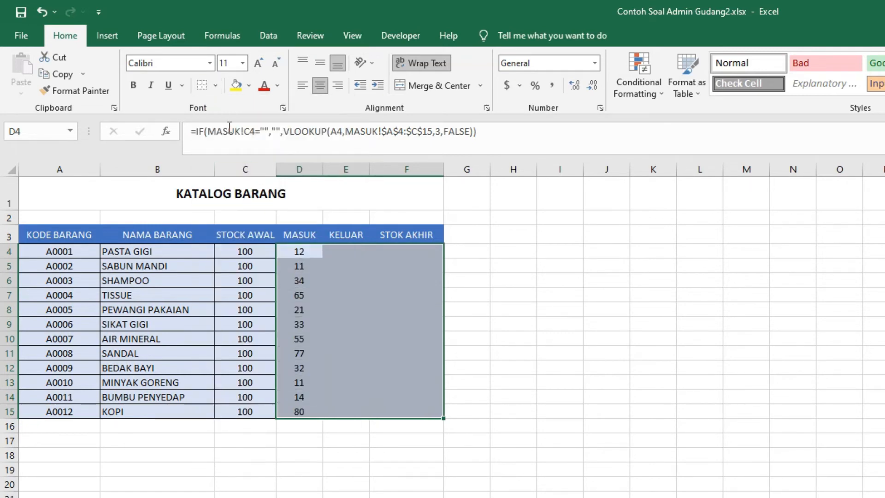
click(216, 86)
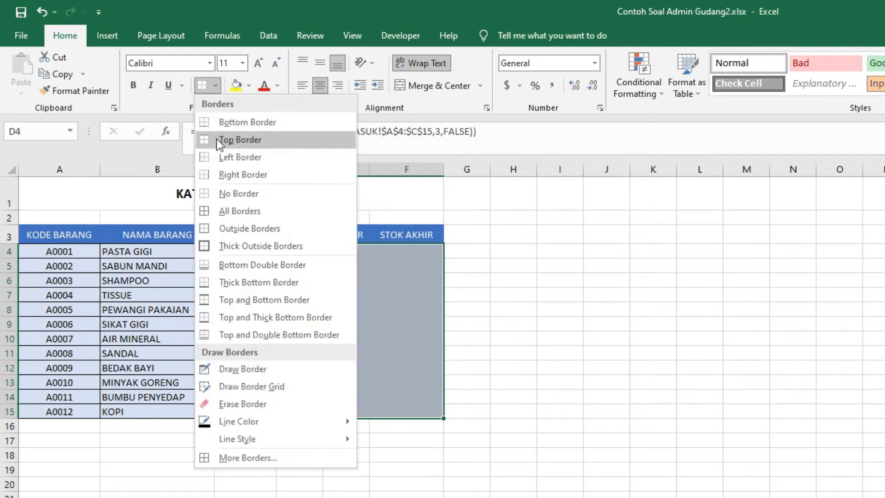
click(228, 227)
click(521, 310)
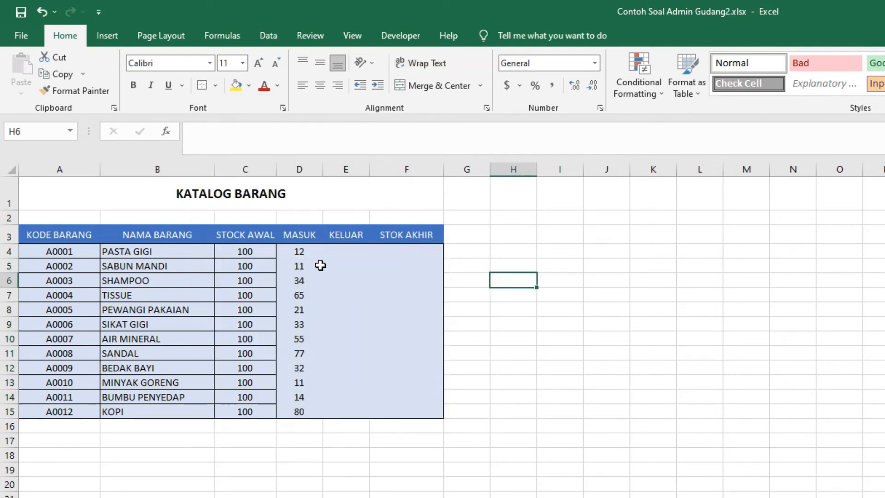
Apply outside borders separately to the MASUK range D4:D15 and the KELUAR range E4:E15 in the KATALOG BARANG table
drag(313, 251, 299, 412)
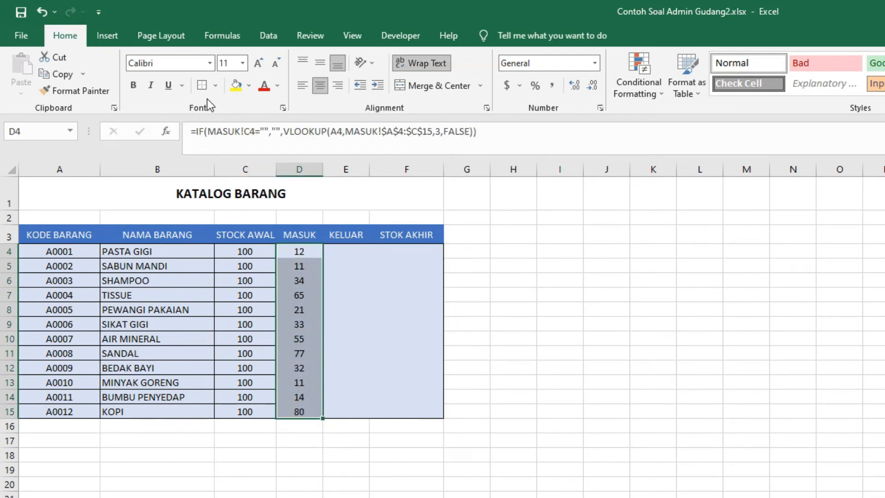
drag(352, 249, 364, 411)
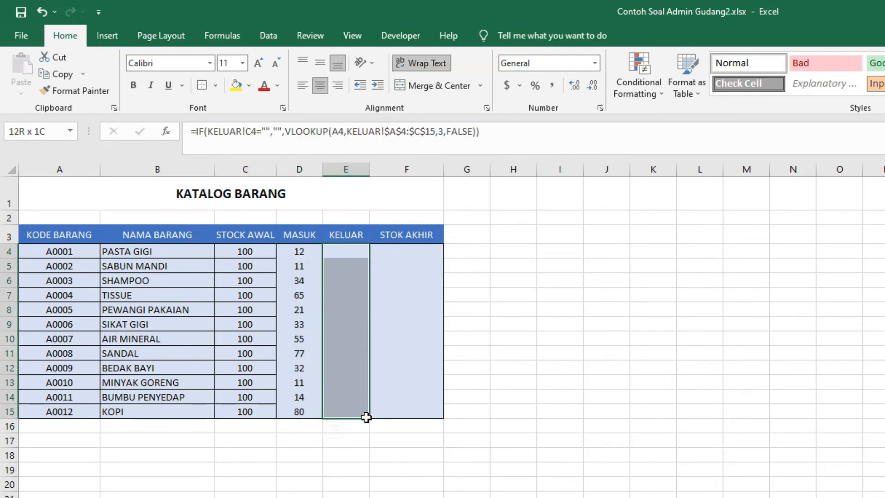
click(554, 338)
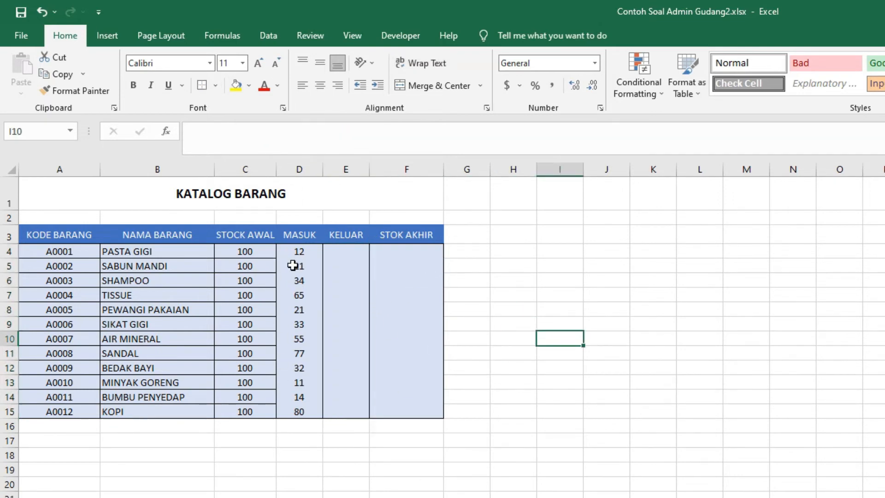
On the BARANG KELUAR sheet, enter the outgoing quantities 12, 25, 32 and 51 in C4:C7
click(345, 251)
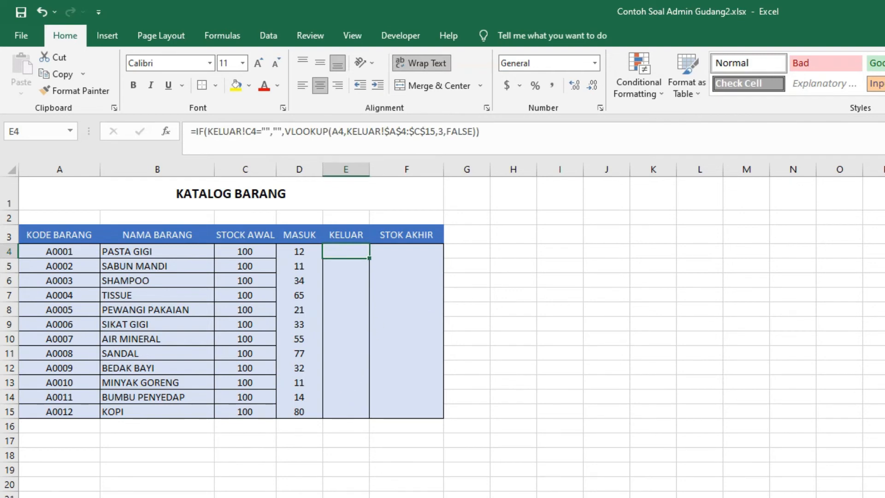
click(184, 497)
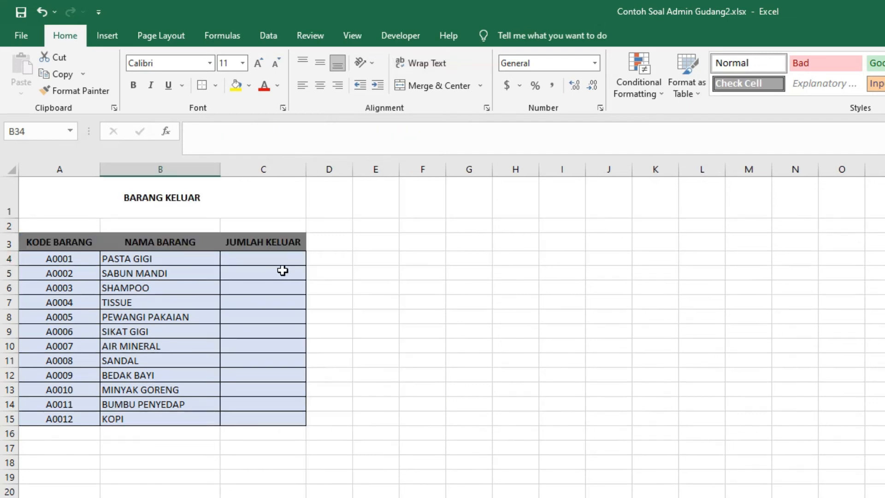
click(275, 259)
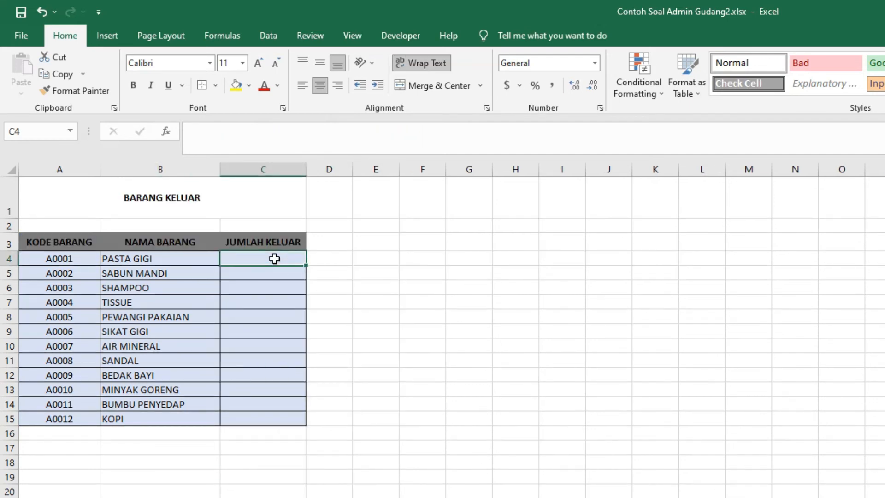
text(12)
key(Return)
text(25)
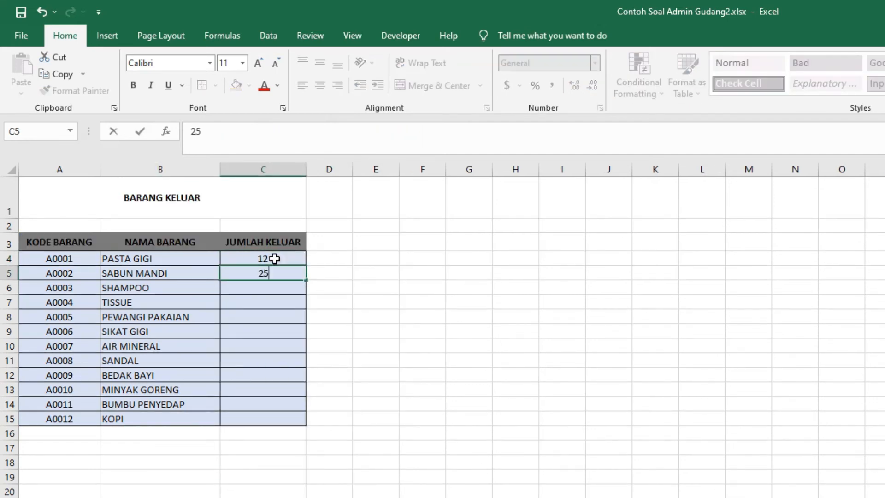
key(Return)
text(32)
key(Return)
text(51)
key(Return)
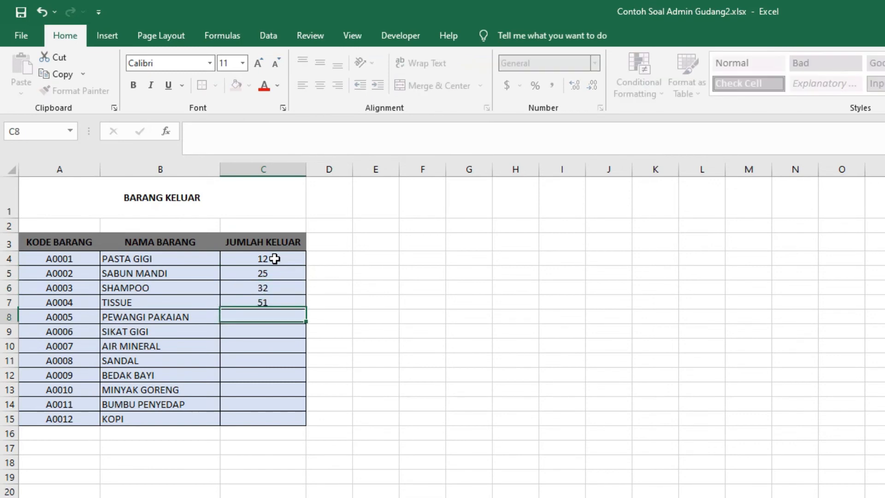
Enter the outgoing quantities 62, 41, 55 and 21 in C8:C11 of the JUMLAH KELUAR column
text(62)
key(Return)
text(41)
key(Return)
text(55)
key(Return)
text(21)
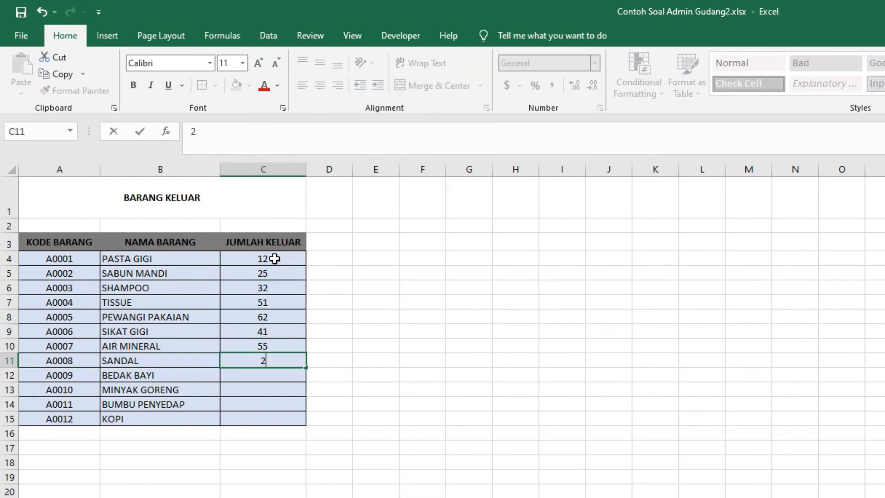
key(Return)
Enter the outgoing quantities 23, 28, 26 and 42 in C12:C15 of the JUMLAH KELUAR column
text(23 28)
key(Return)
text(26)
key(Return)
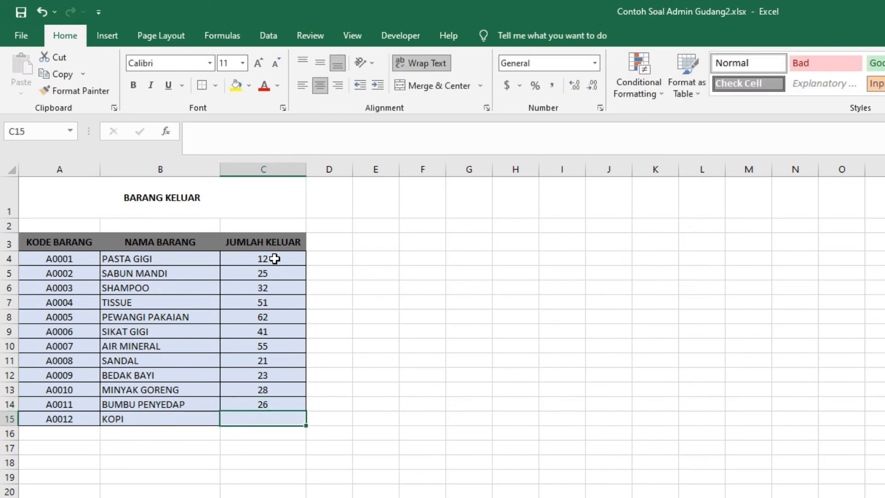
text(42)
click(516, 476)
click(273, 424)
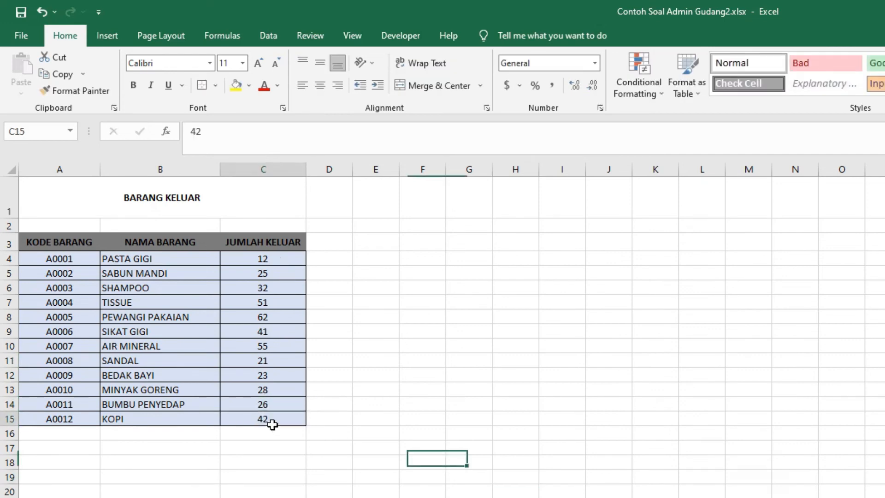
On the KATALOG BARANG sheet, enter the STOK AKHIR formula =SUM(C4+D4-E4) in F4
click(295, 497)
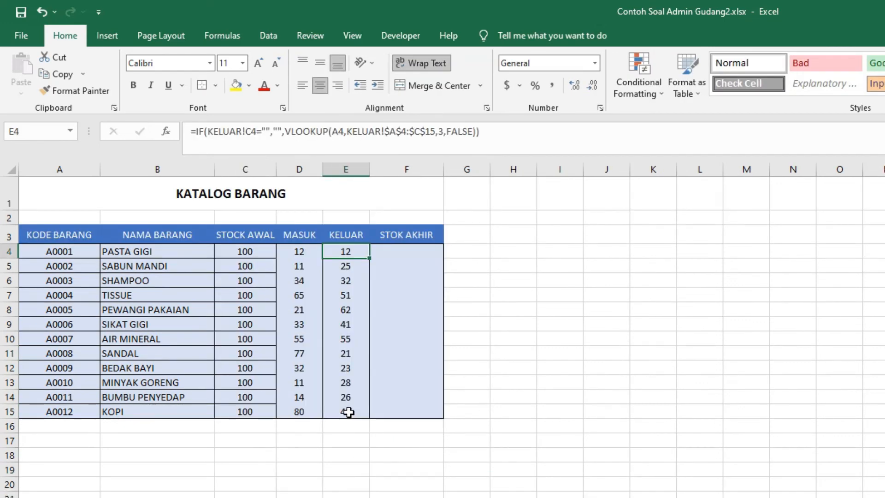
click(348, 412)
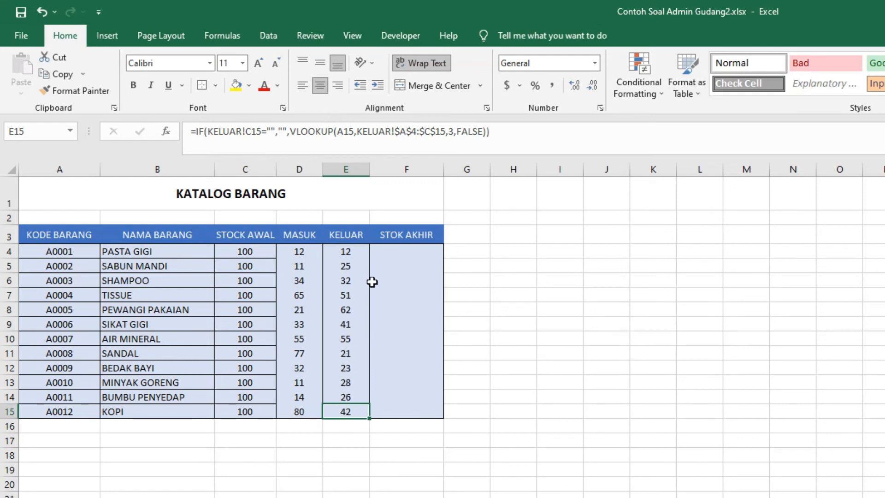
click(390, 257)
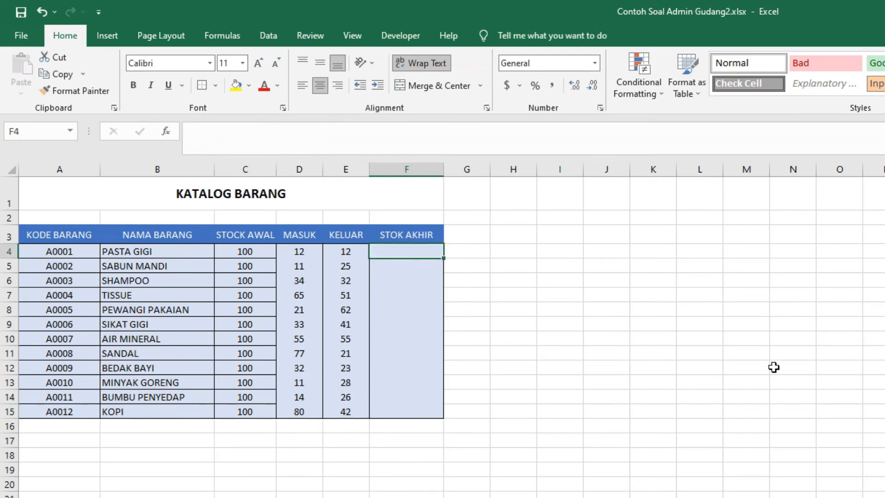
text(=SUM()
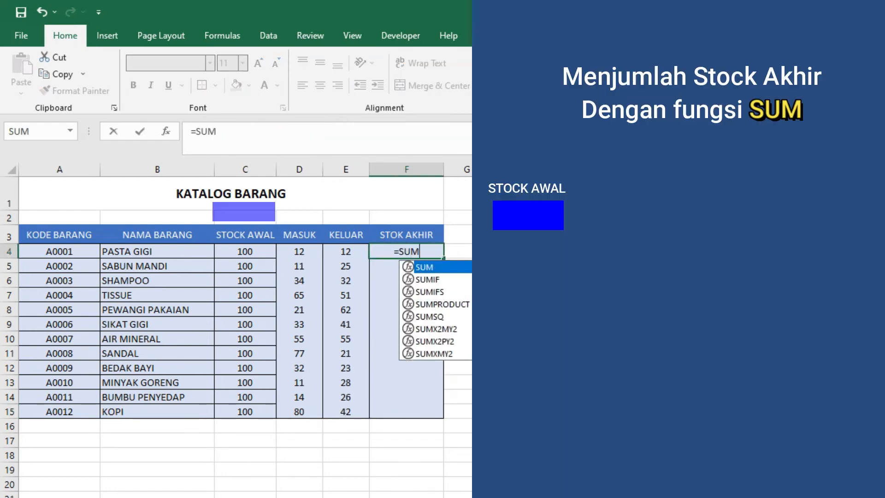
click(256, 251)
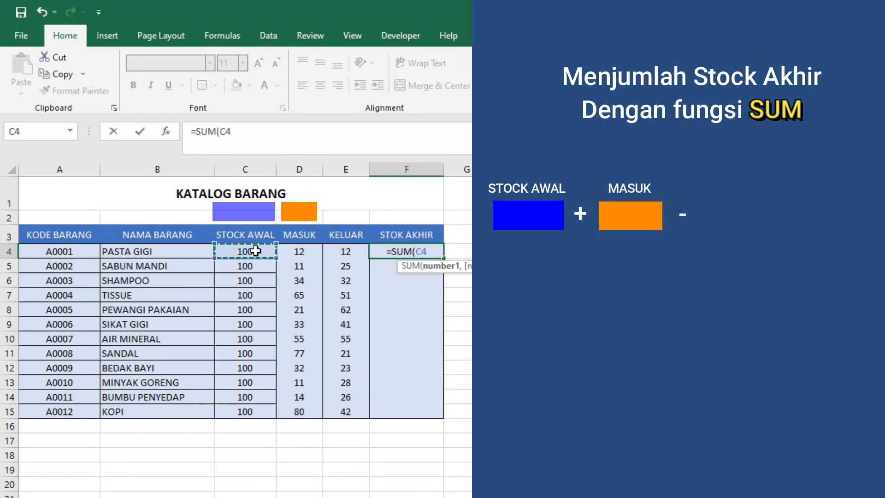
text(+)
click(296, 251)
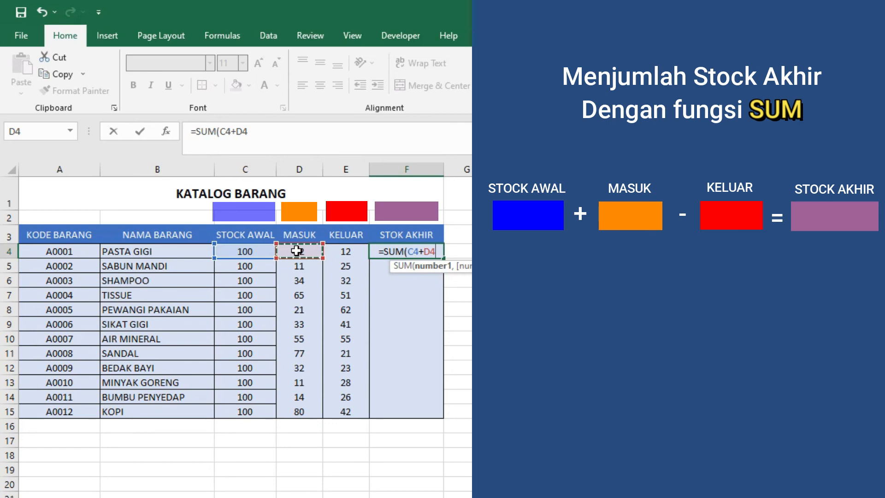
text(-)
click(338, 251)
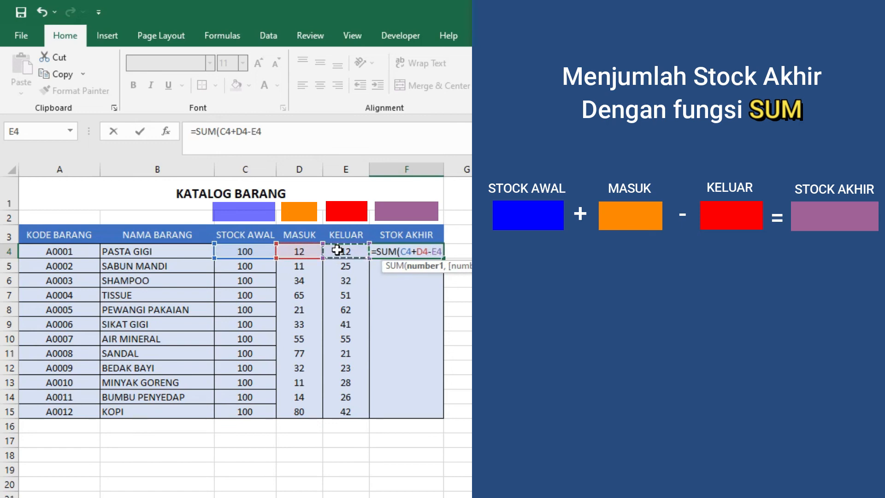
key(Return)
Copy the F4 formula down through F15 and apply an outside border to the STOK AKHIR range
click(405, 251)
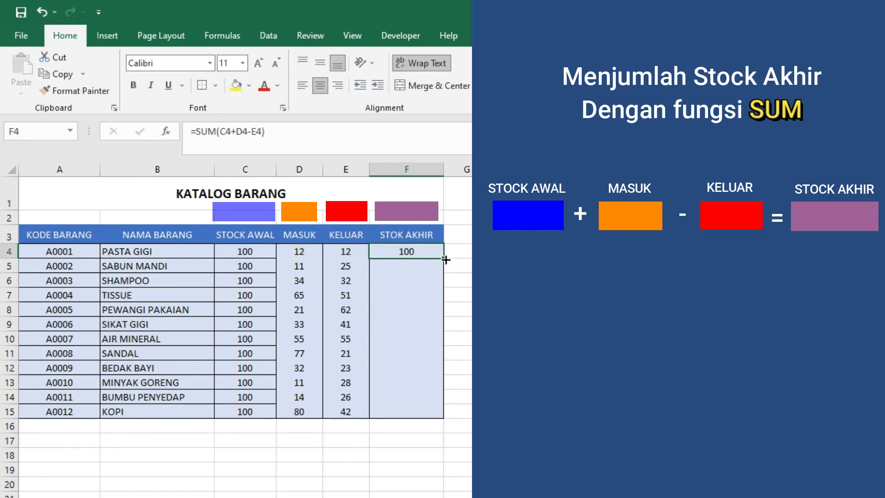
drag(446, 259, 434, 407)
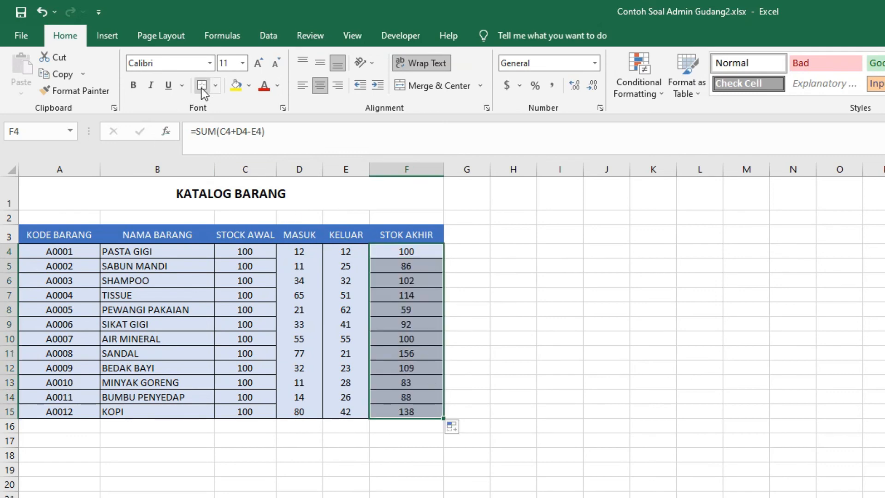
click(215, 85)
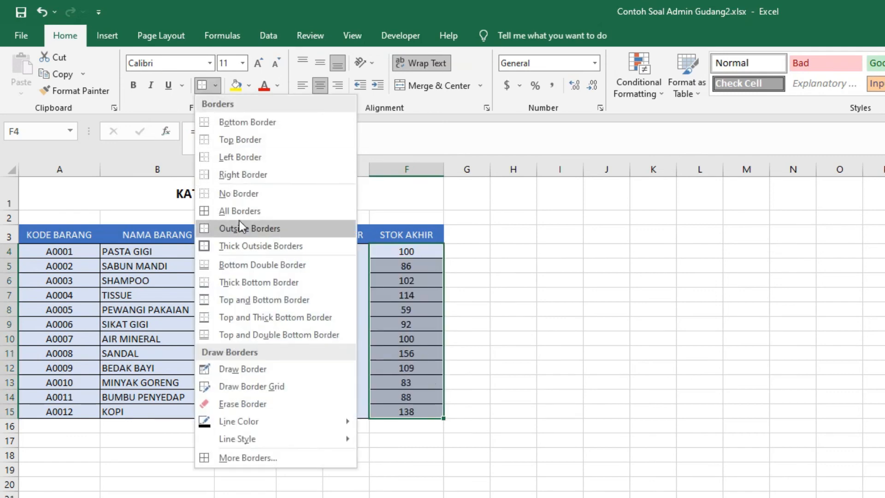
click(239, 225)
click(215, 86)
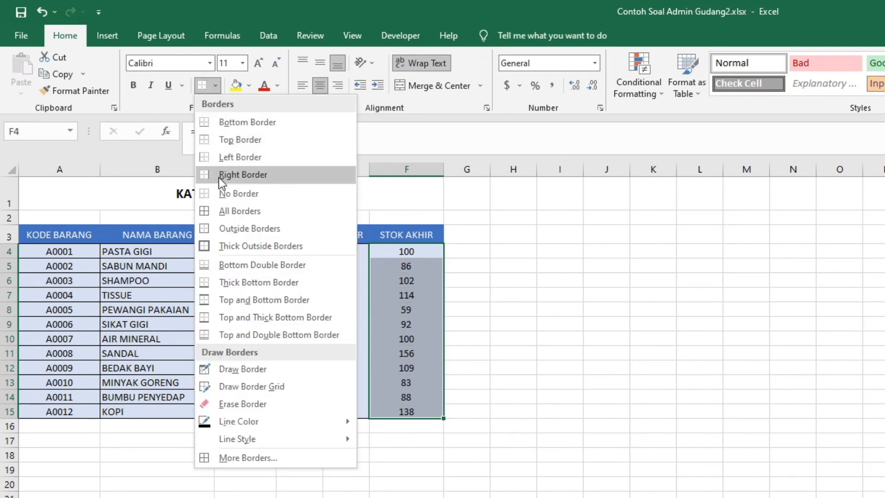
click(227, 228)
click(555, 291)
Examine the STOCK AWAL, MASUK, KELUAR and STOK AKHIR cells in rows 4 and 10, plus the STOK AKHIR formulas in F5 and F15
click(394, 263)
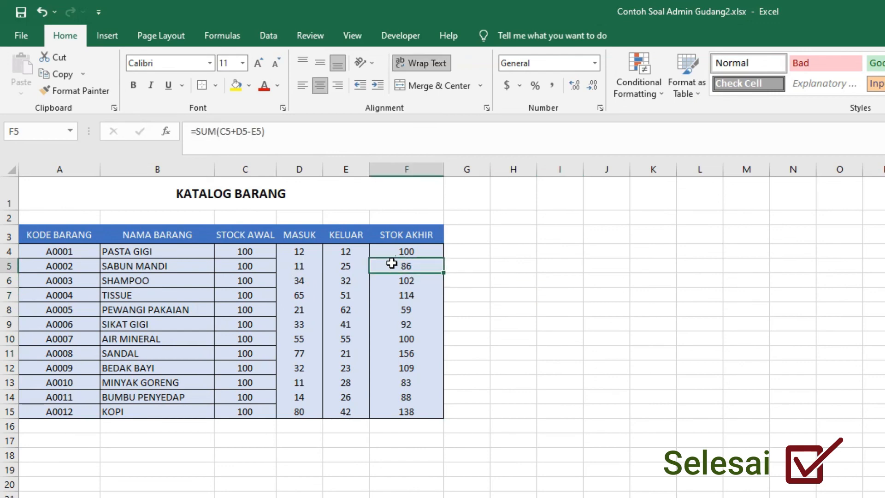
click(313, 254)
click(255, 252)
click(316, 250)
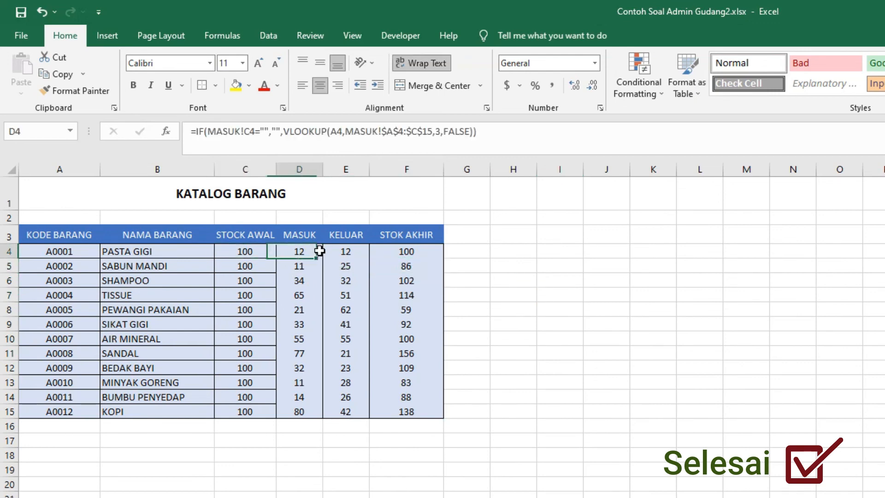
click(344, 251)
click(408, 255)
click(329, 252)
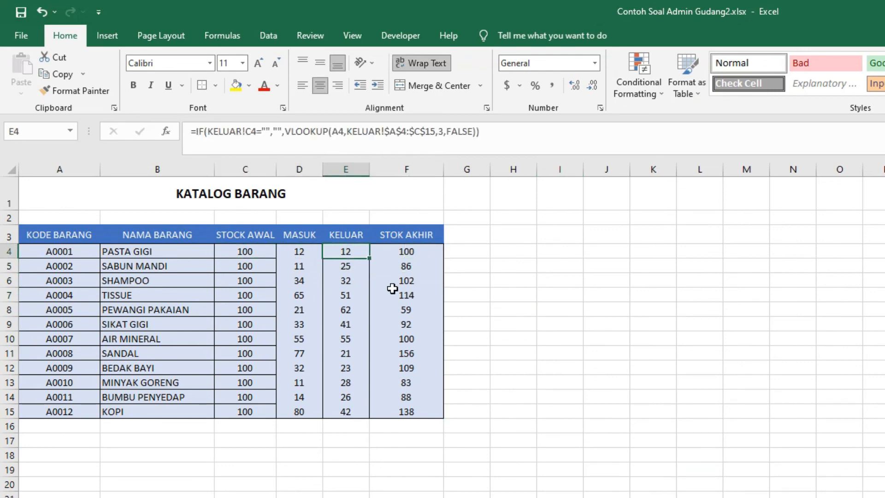
click(293, 337)
click(251, 337)
click(330, 337)
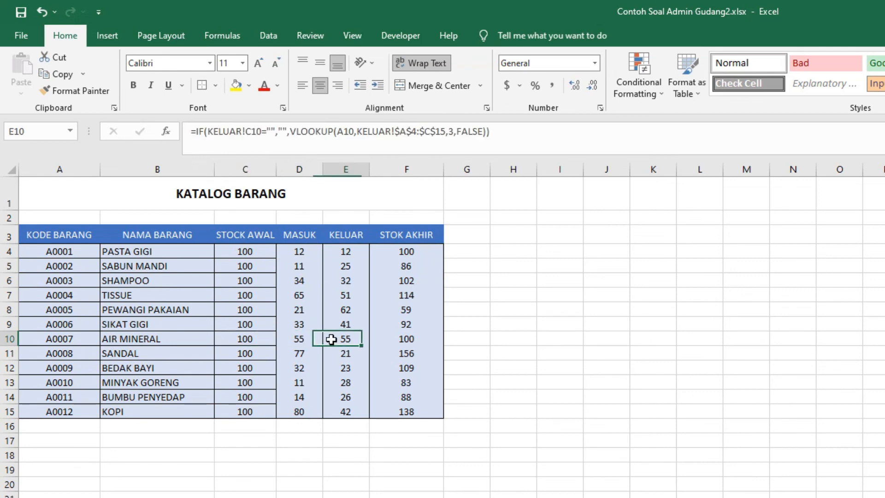
click(394, 342)
click(402, 410)
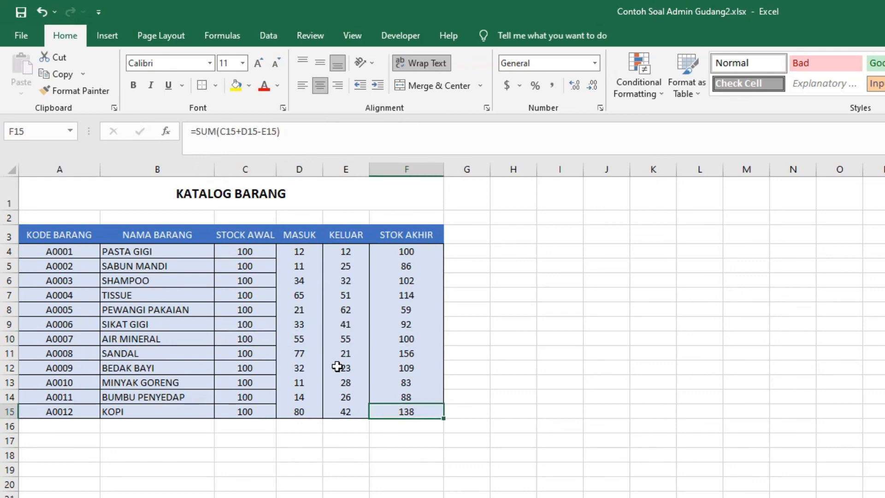